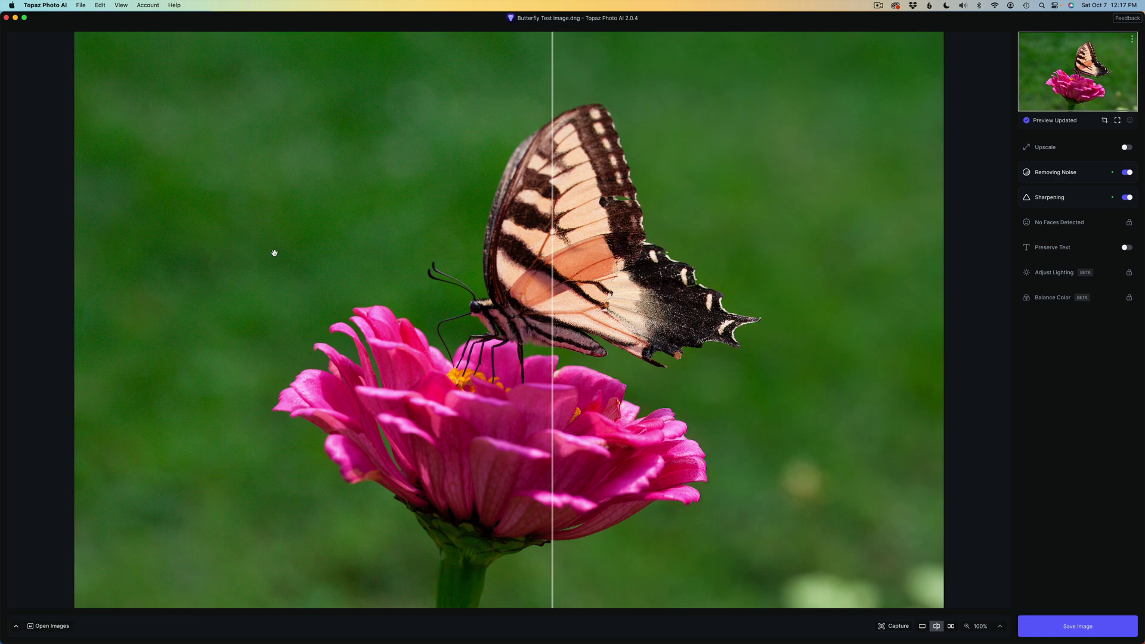
Step: Bring up the Export Settings for Butterfly Test image.dng via Save Image
left_click(1084, 627)
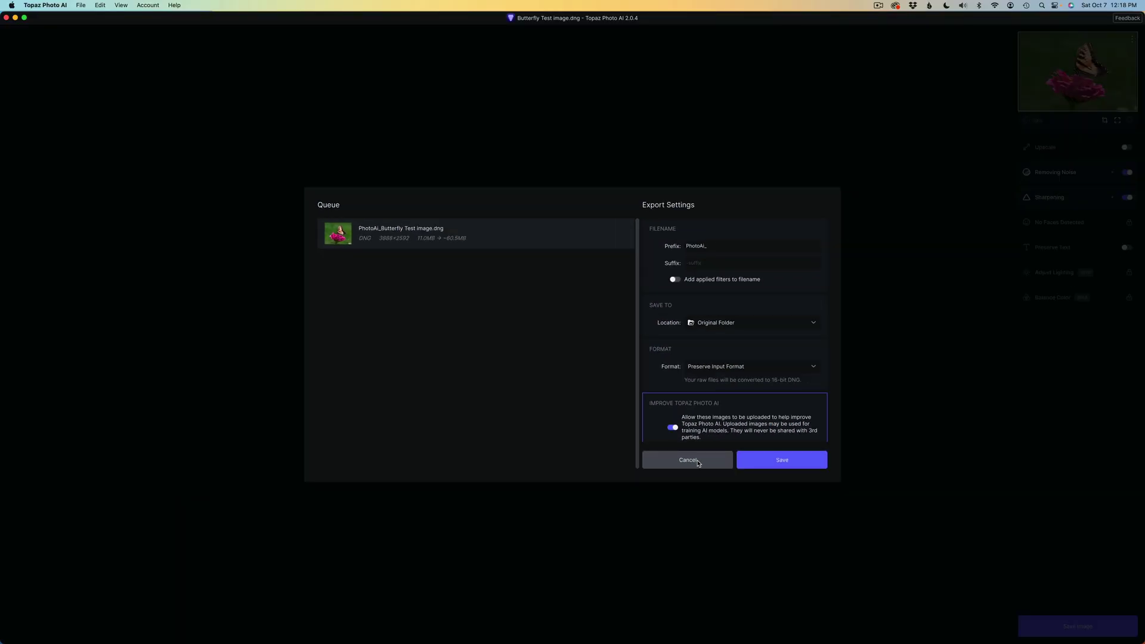
Step: Cancel the Export Settings dialog, leaving the butterfly image unsaved
left_click(687, 460)
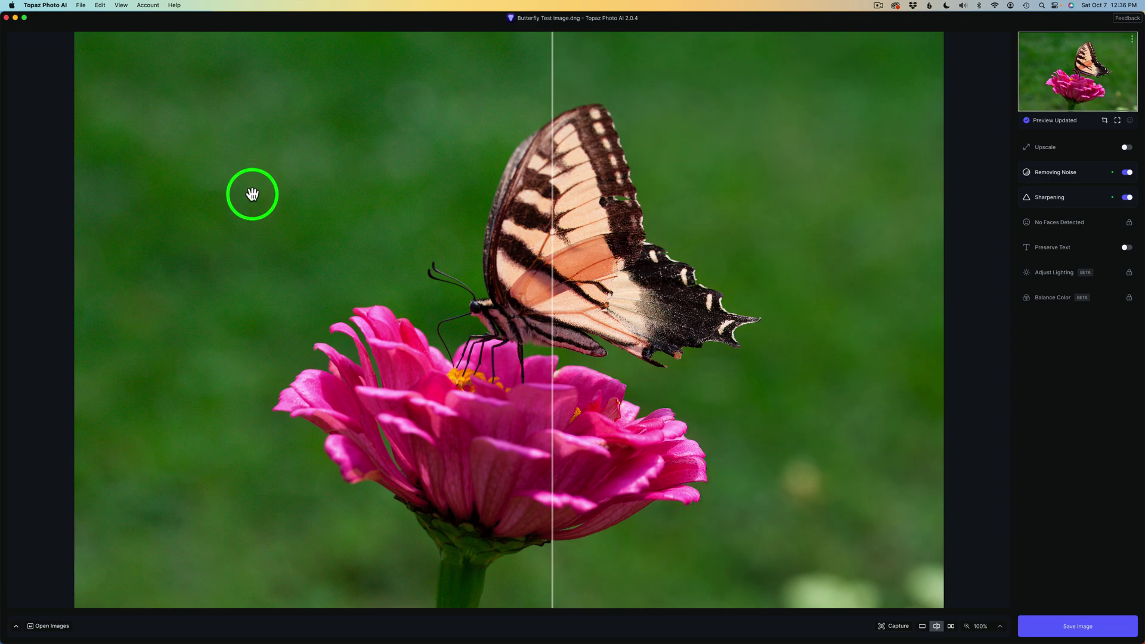
Step: Open Preferences from the Topaz Photo AI application menu
left_click(51, 6)
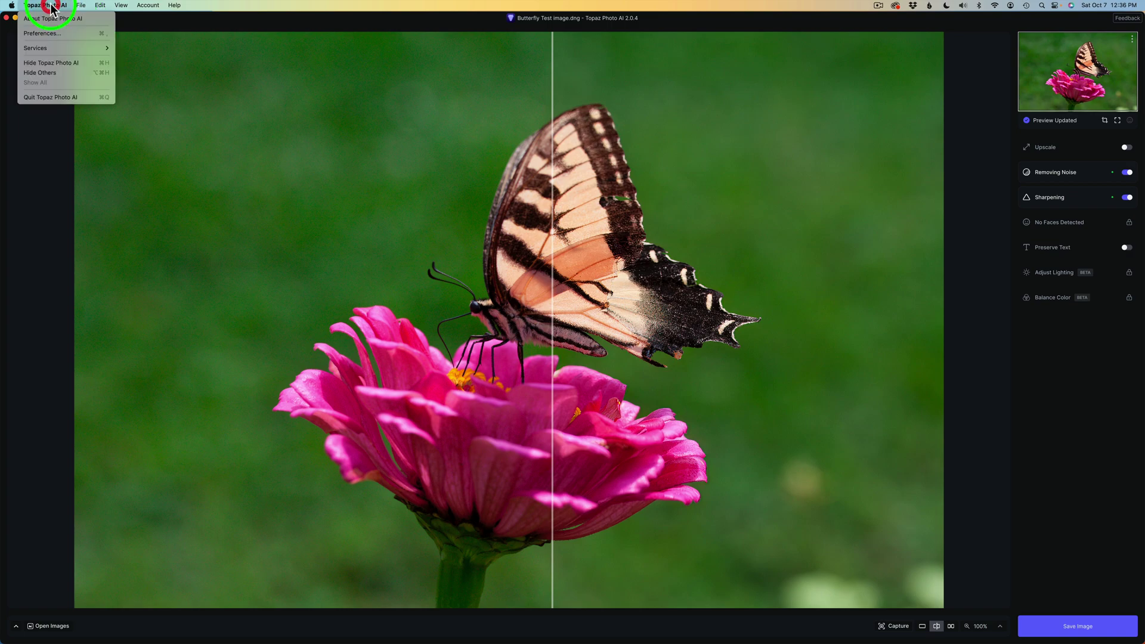
left_click(57, 34)
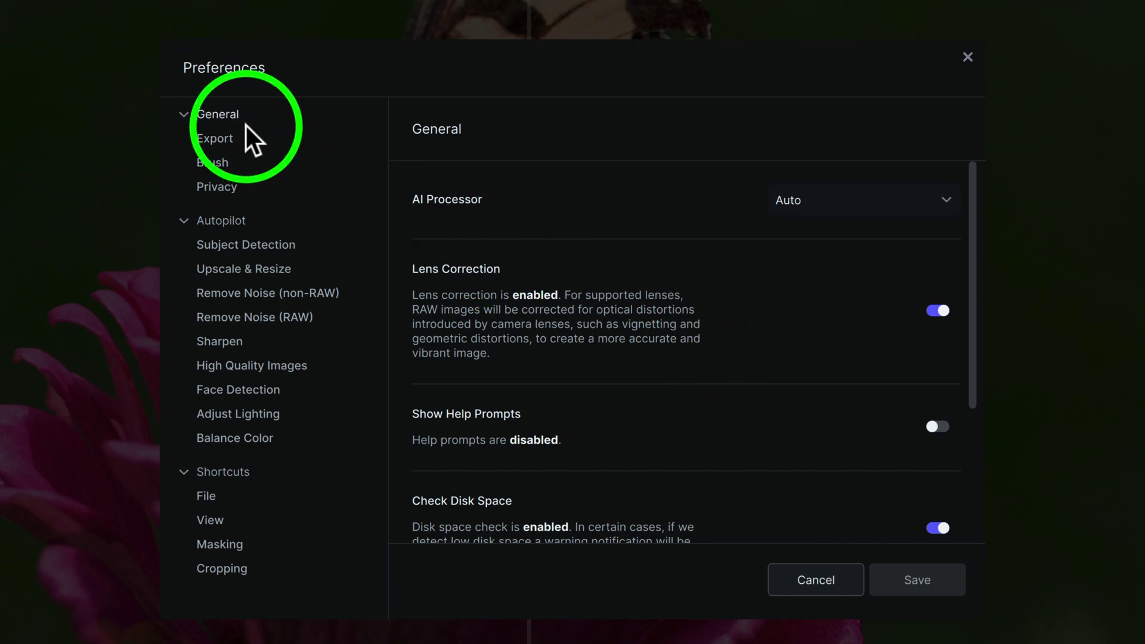
Step: Collapse and re-expand the General group, then scroll through the General preferences
left_click(189, 123)
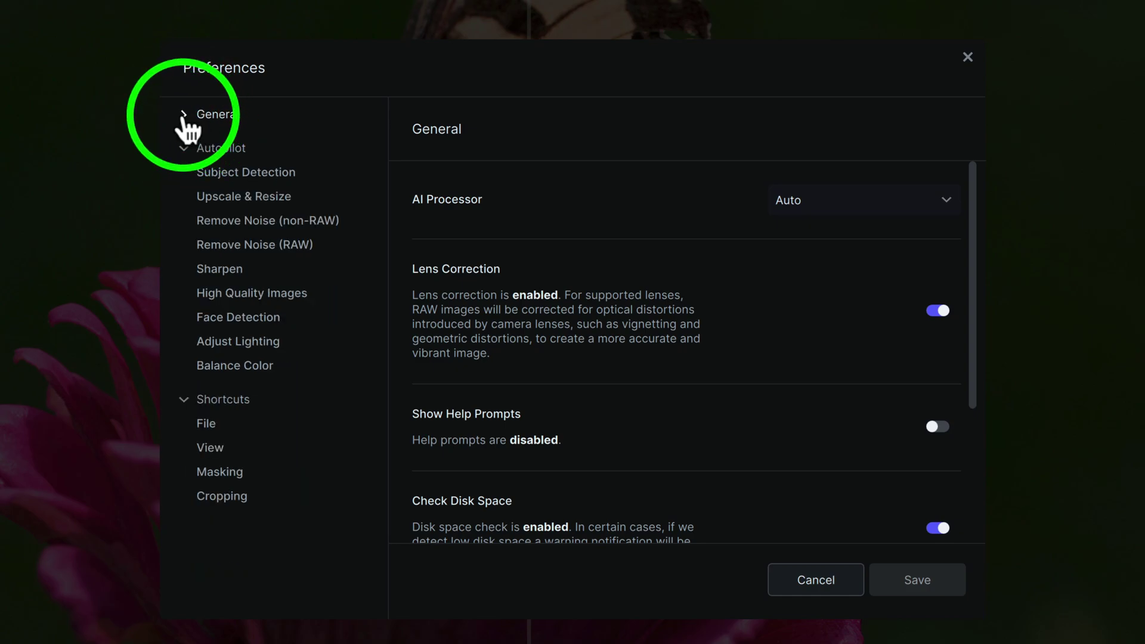
left_click(184, 118)
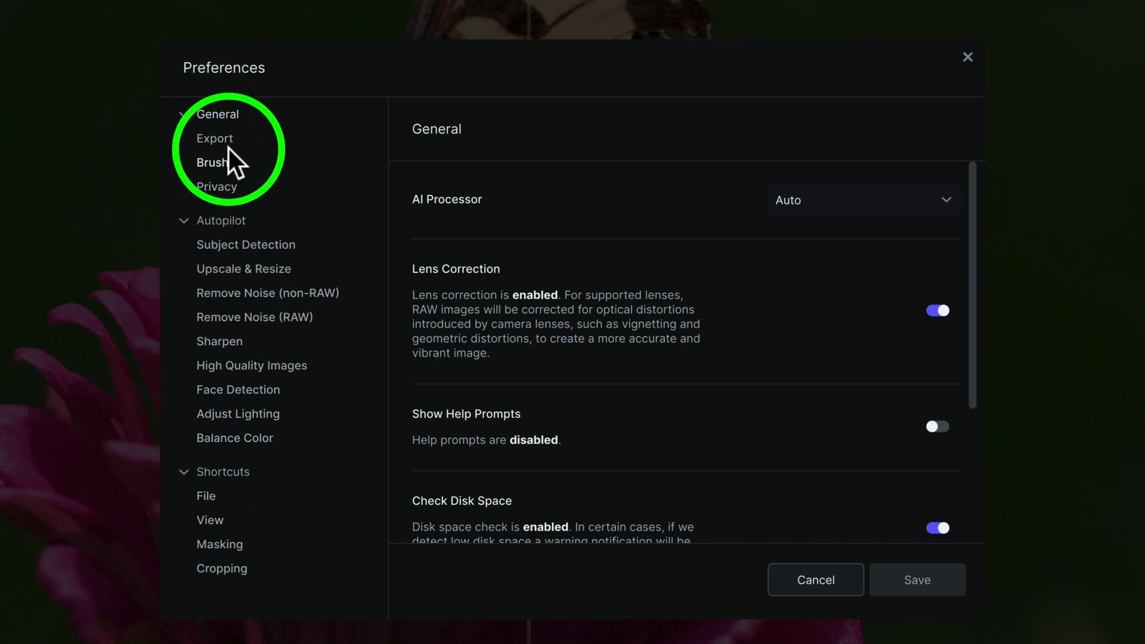
left_click(220, 115)
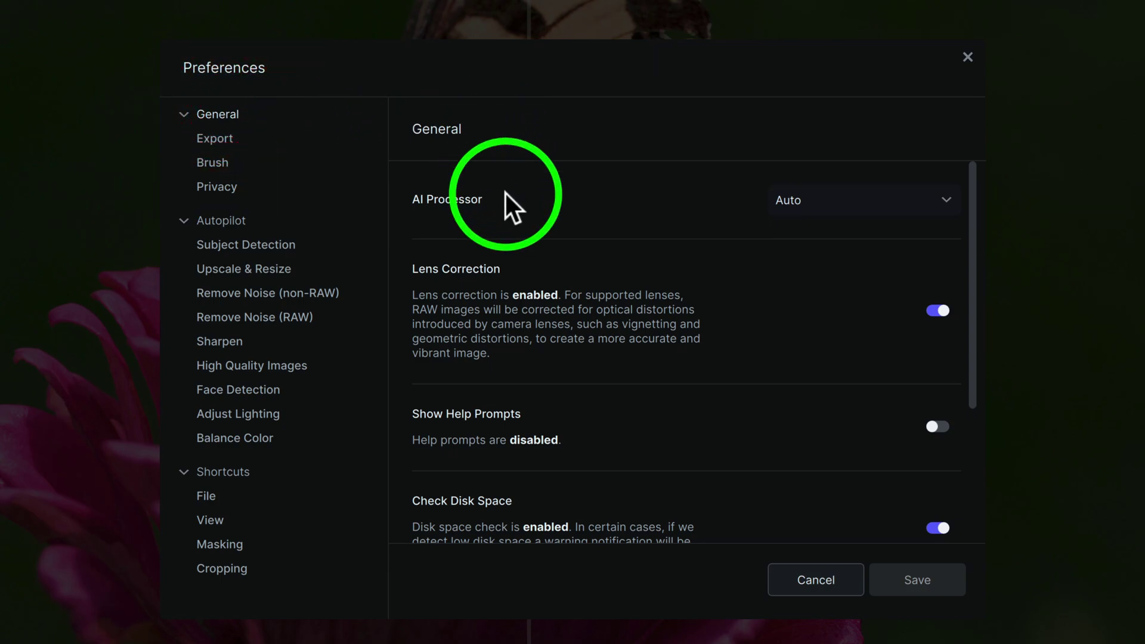
scroll(535, 225, "down", 2)
scroll(535, 225, "down", 2)
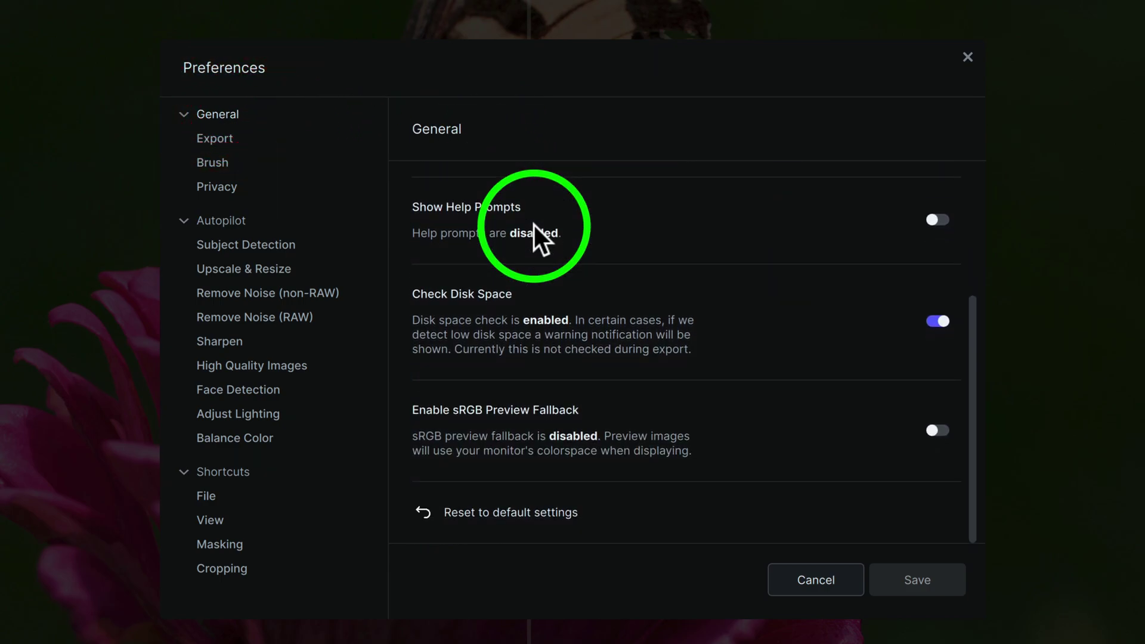
scroll(535, 225, "up", 4)
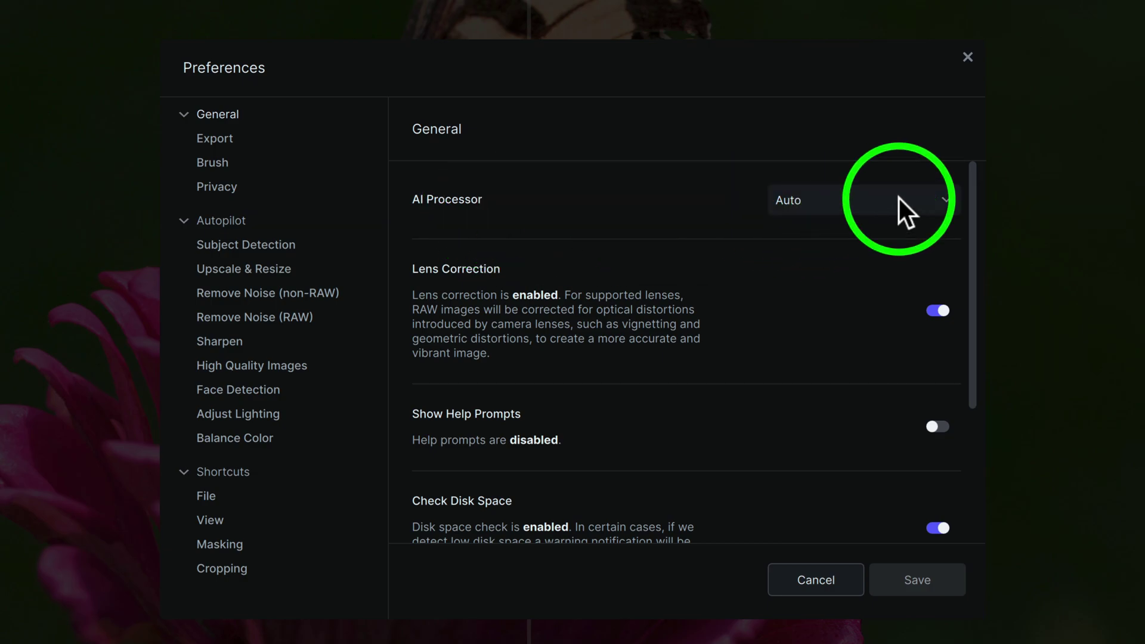
Step: Check the AI Processor choices, keep Auto, and move to the Export preferences
left_click(942, 202)
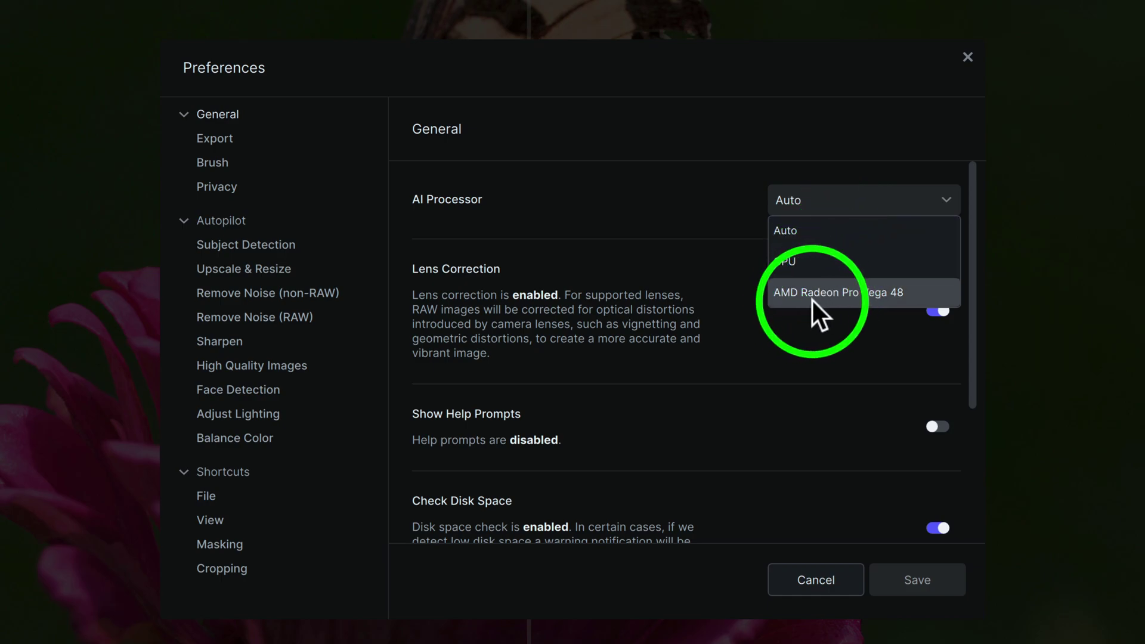
left_click(707, 191)
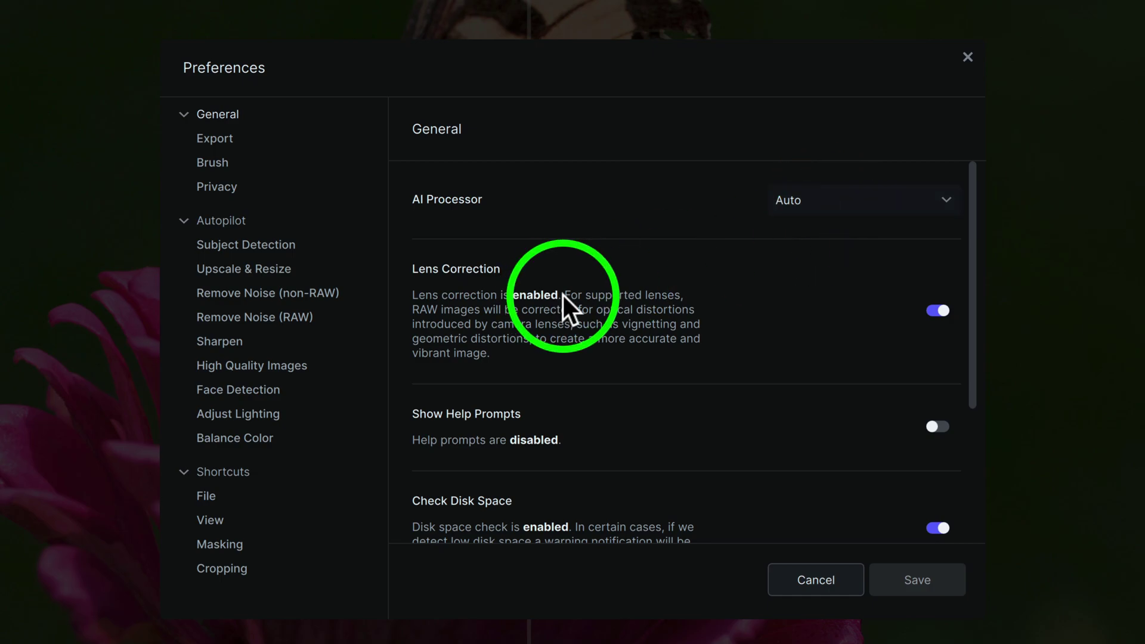
scroll(657, 426, "down", 3)
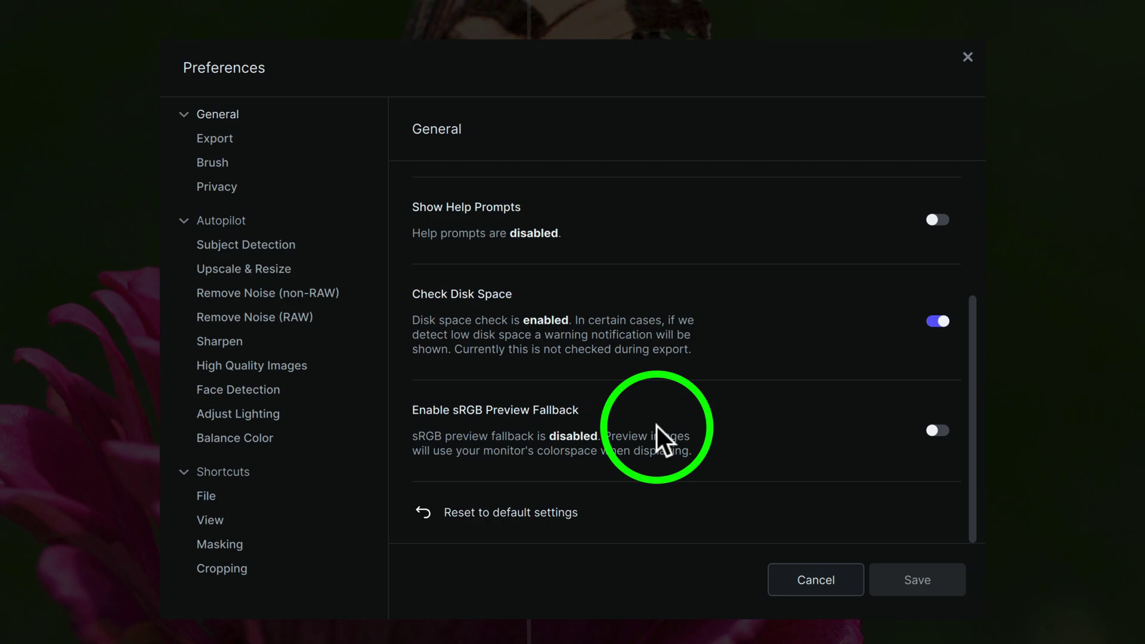
scroll(657, 426, "up", 3)
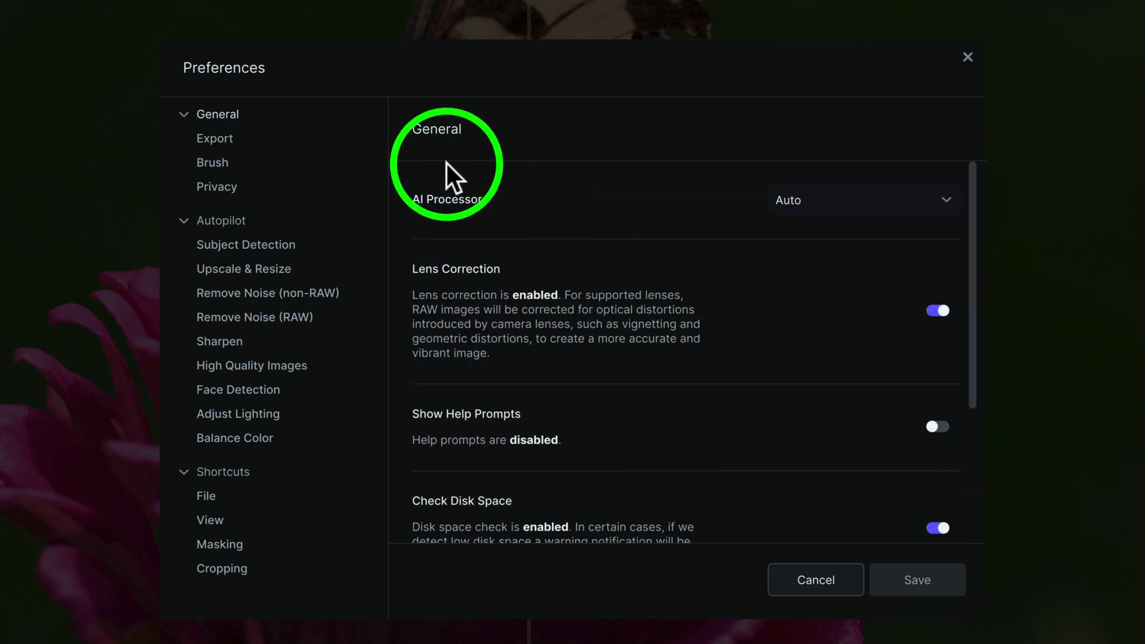
left_click(225, 140)
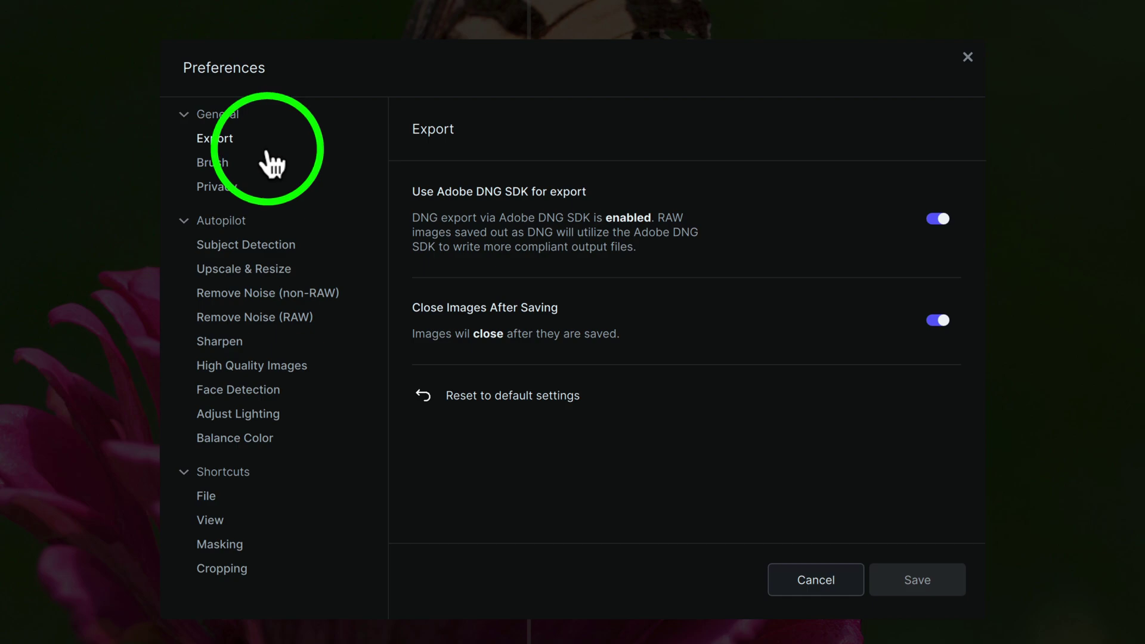
Step: Inspect the Brush overlay colour #2734d2 at 55% unchanged, then show the Privacy page
left_click(218, 162)
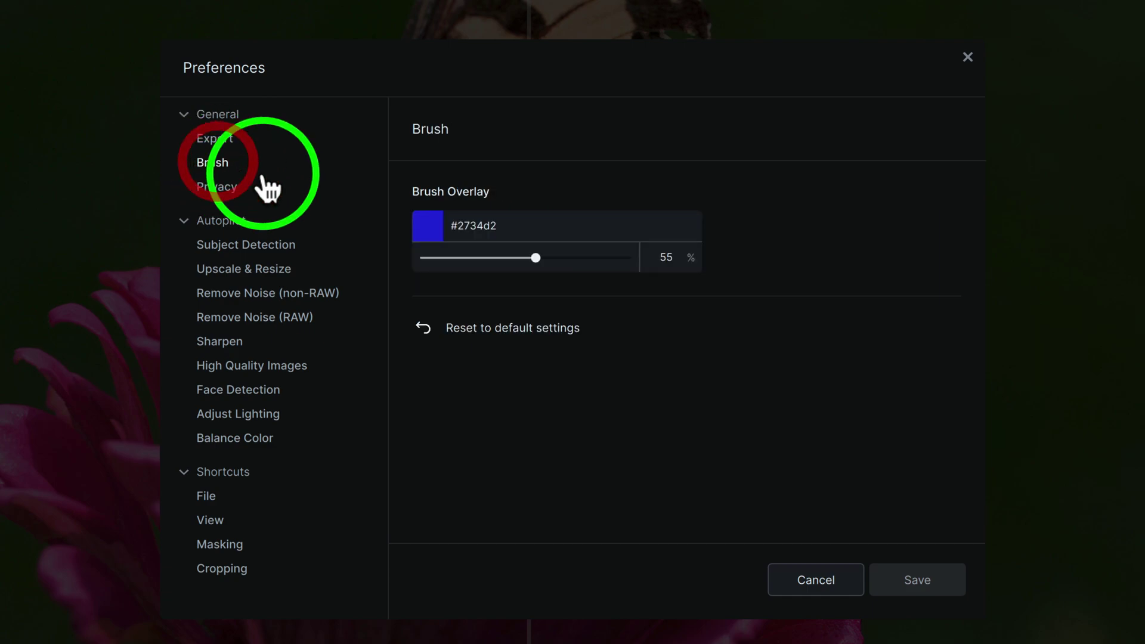
left_click(429, 227)
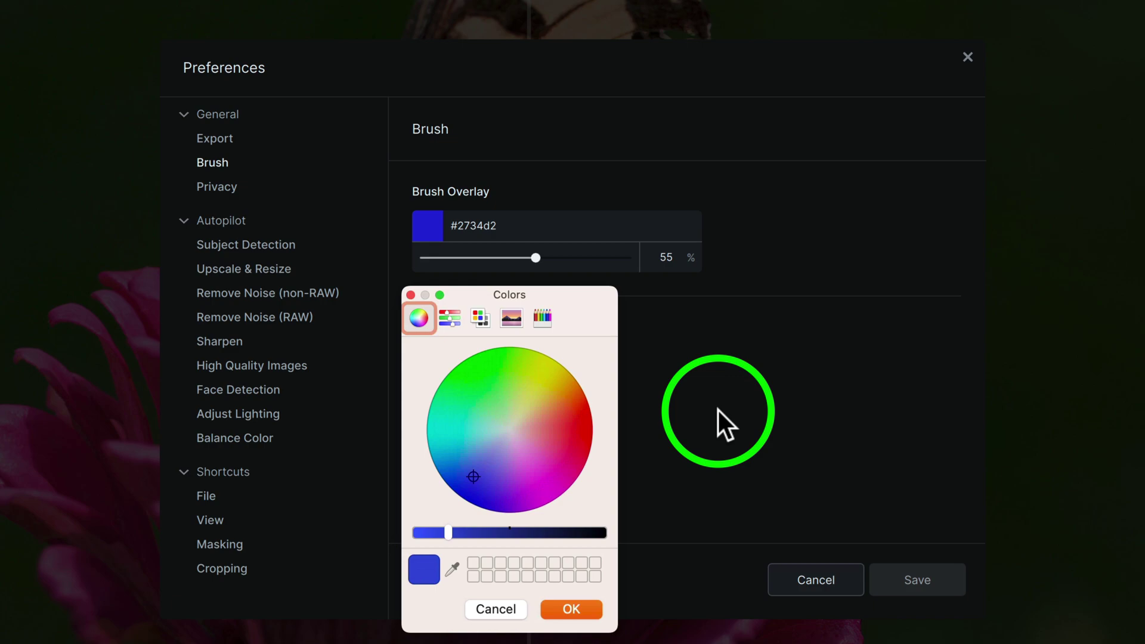
left_click(498, 608)
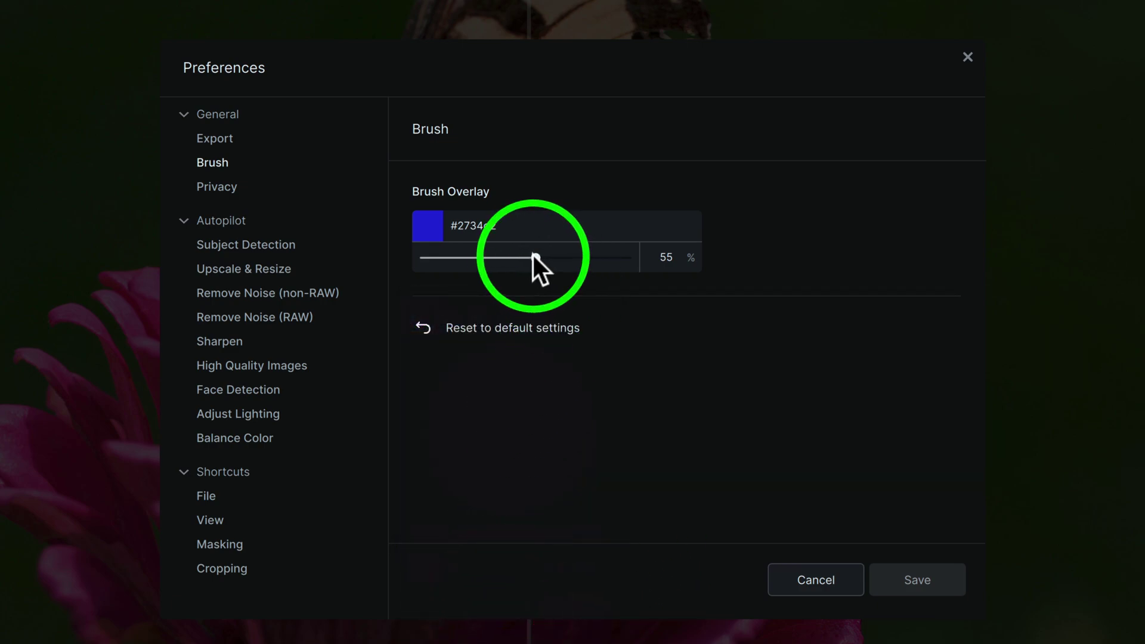
left_click(226, 190)
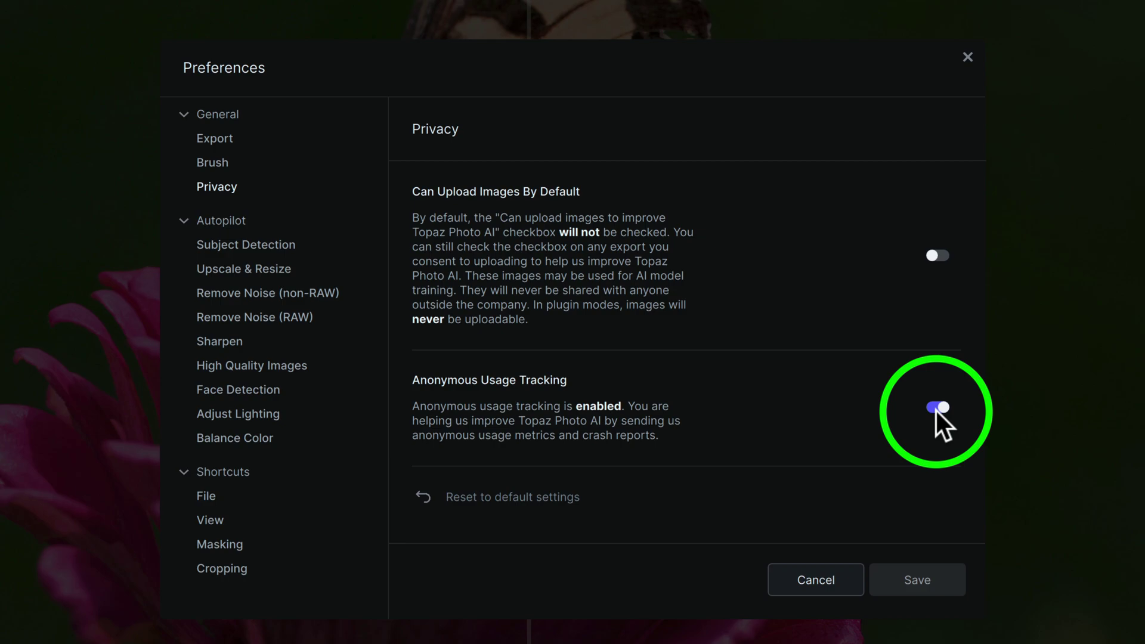
Step: Show the Autopilot preferences, where automatic filter application is Enabled
left_click(225, 220)
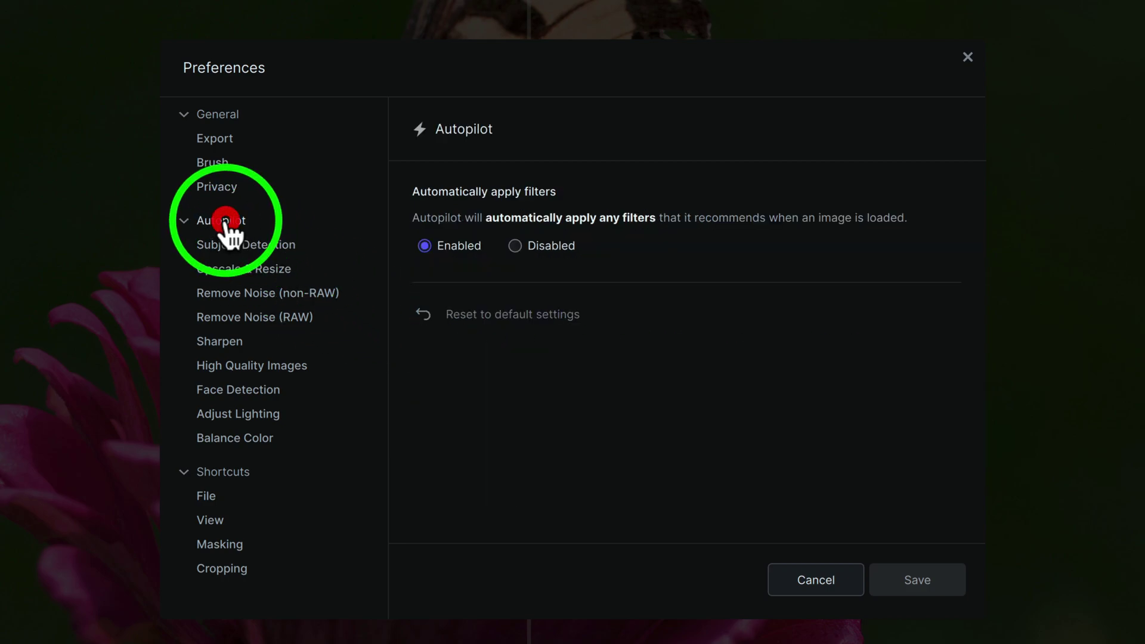
Step: Review Subject Detection defaults with subject type None, then Upscale & Resize and non-RAW noise
left_click(257, 254)
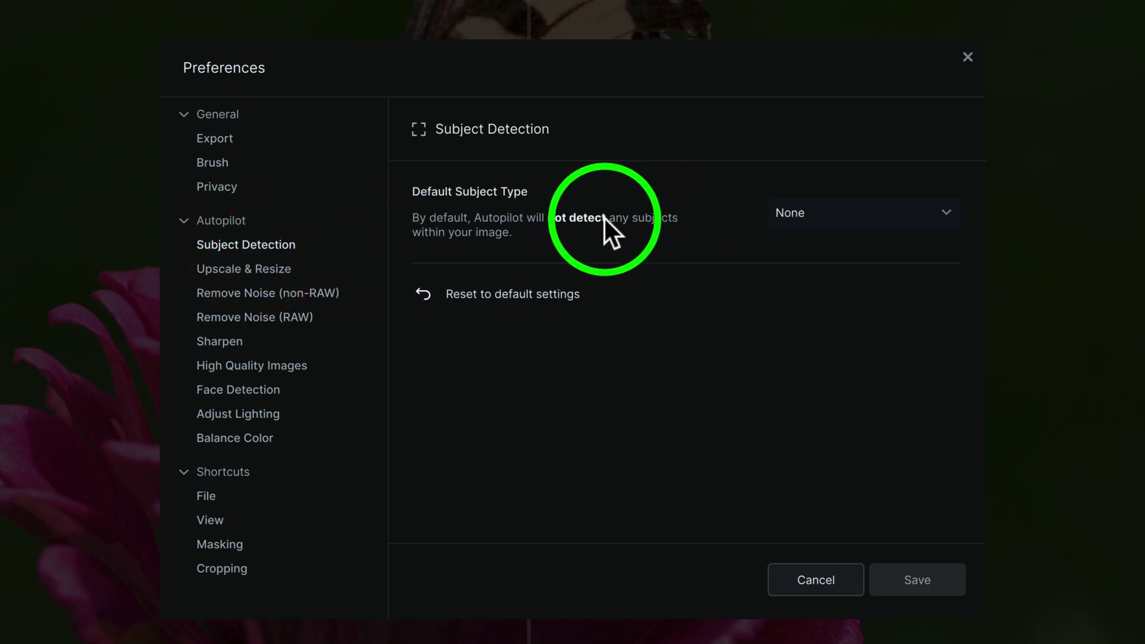
left_click(800, 210)
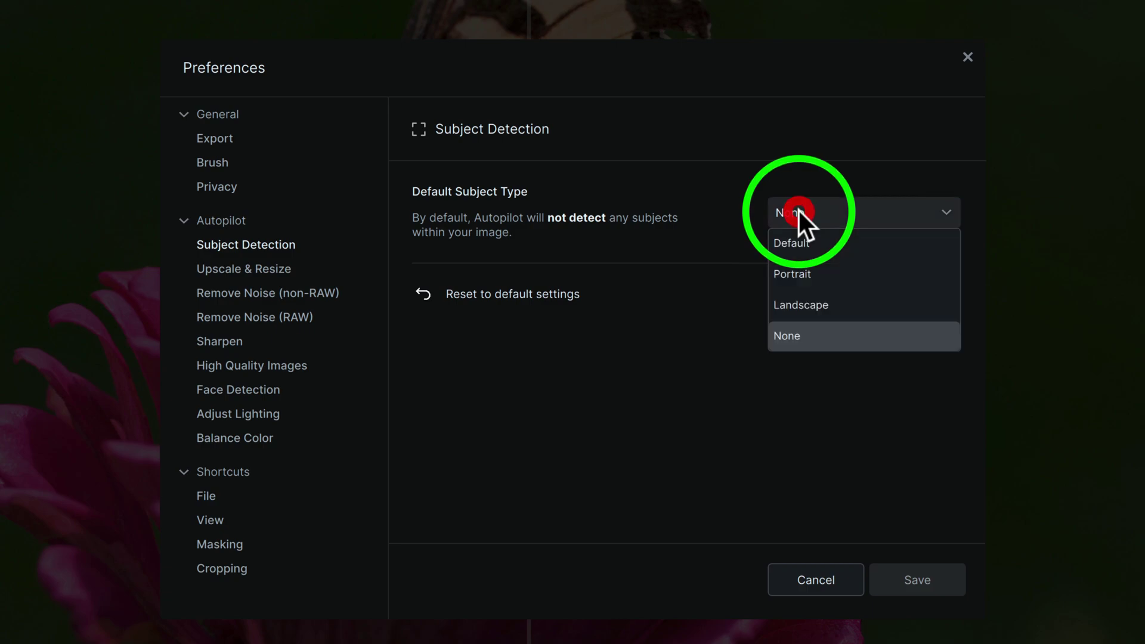
left_click(721, 216)
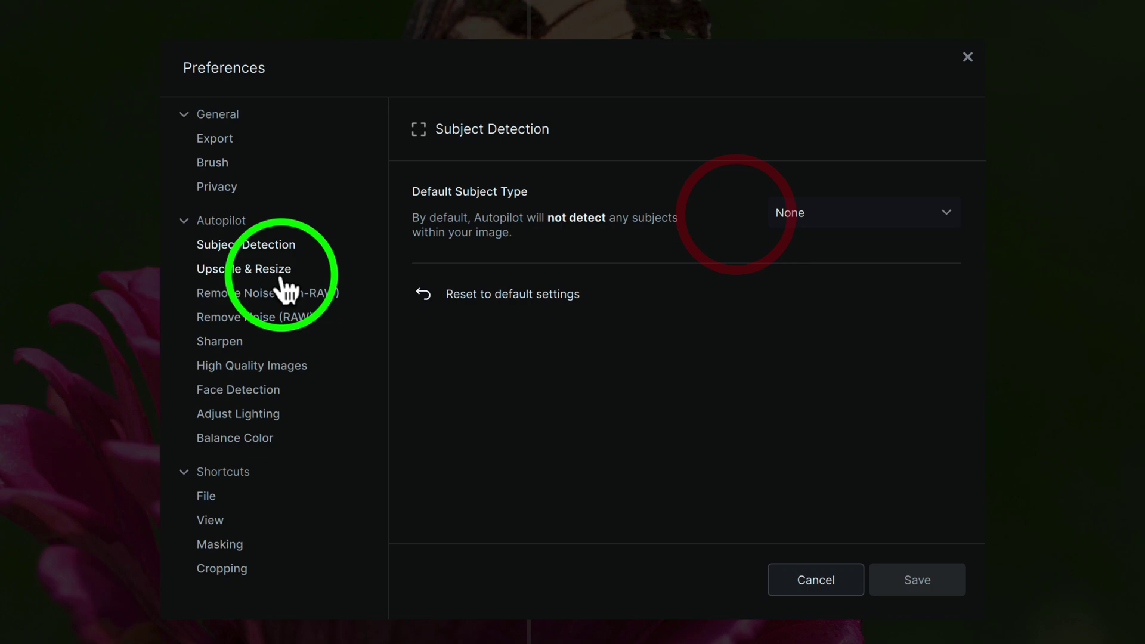
left_click(260, 274)
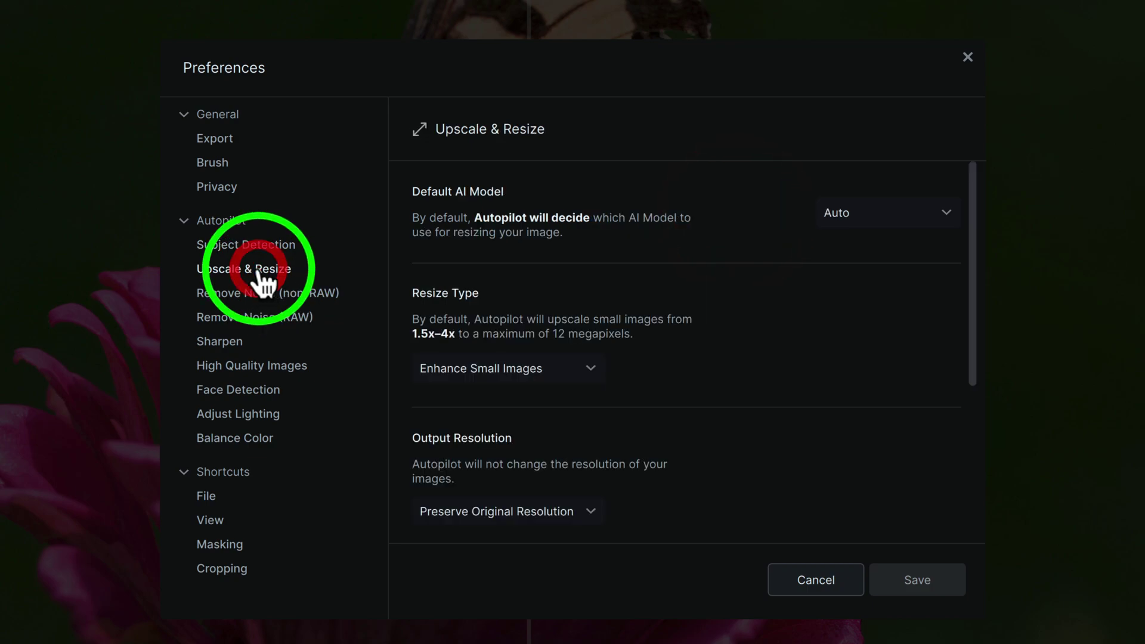
left_click(261, 299)
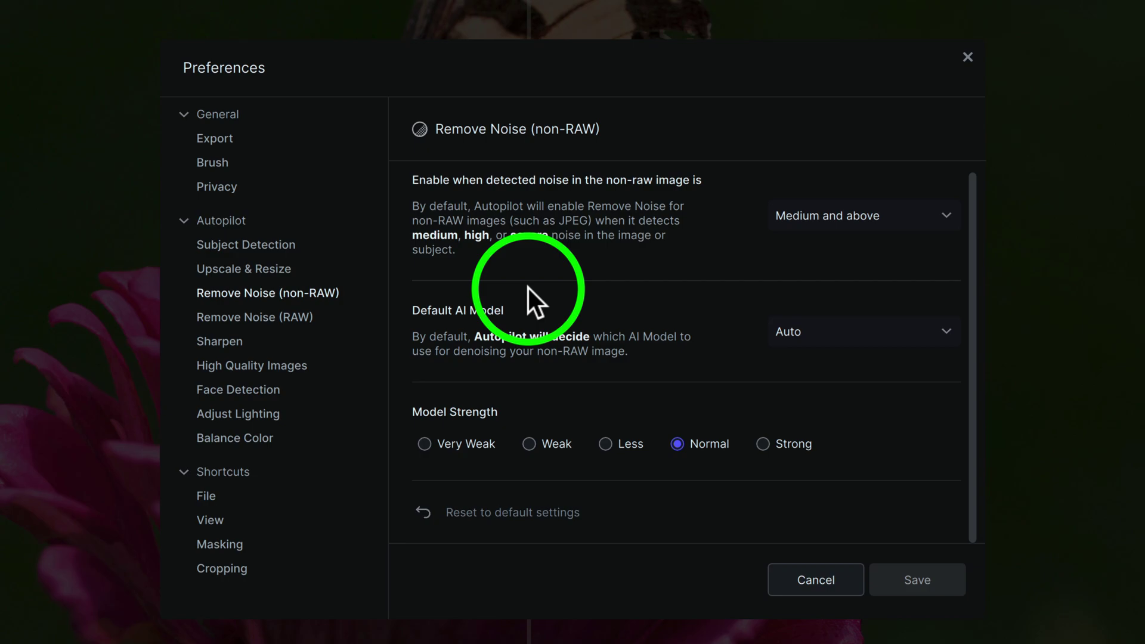
Step: Step through RAW noise, Sharpen, Face Detection and Adjust Lighting defaults to Balance Color
left_click(241, 319)
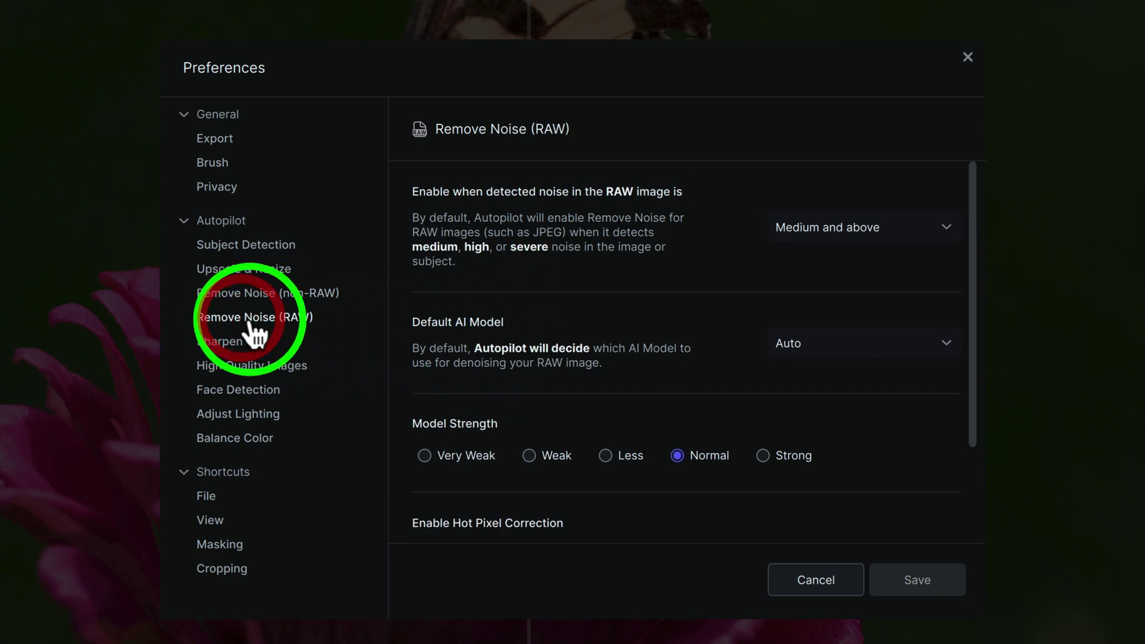
scroll(439, 402, "down", 3)
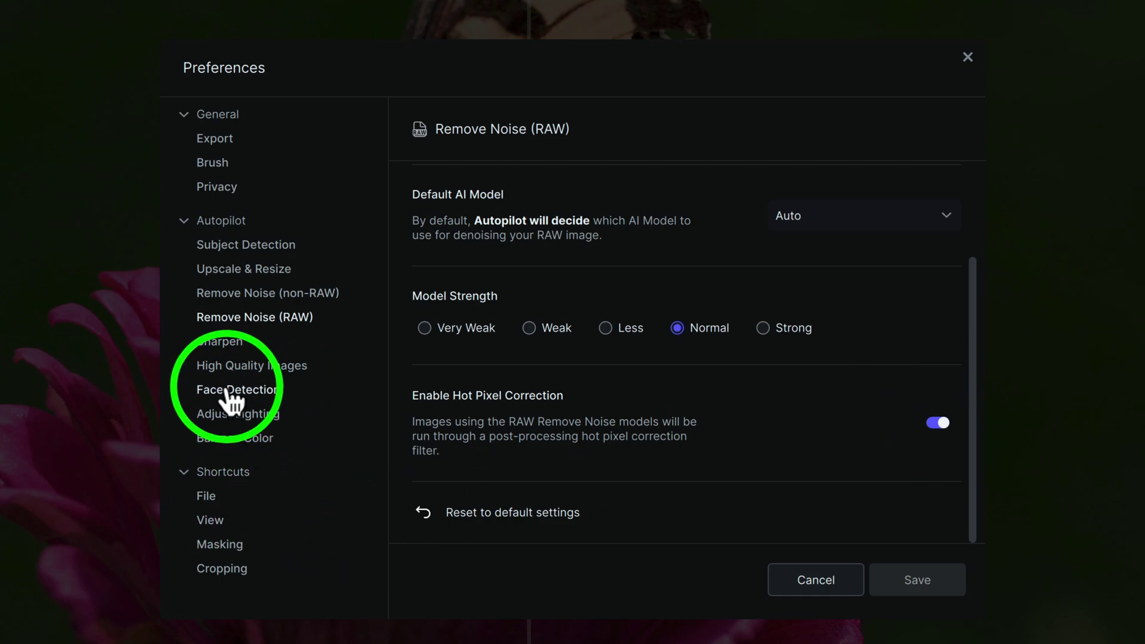
left_click(235, 345)
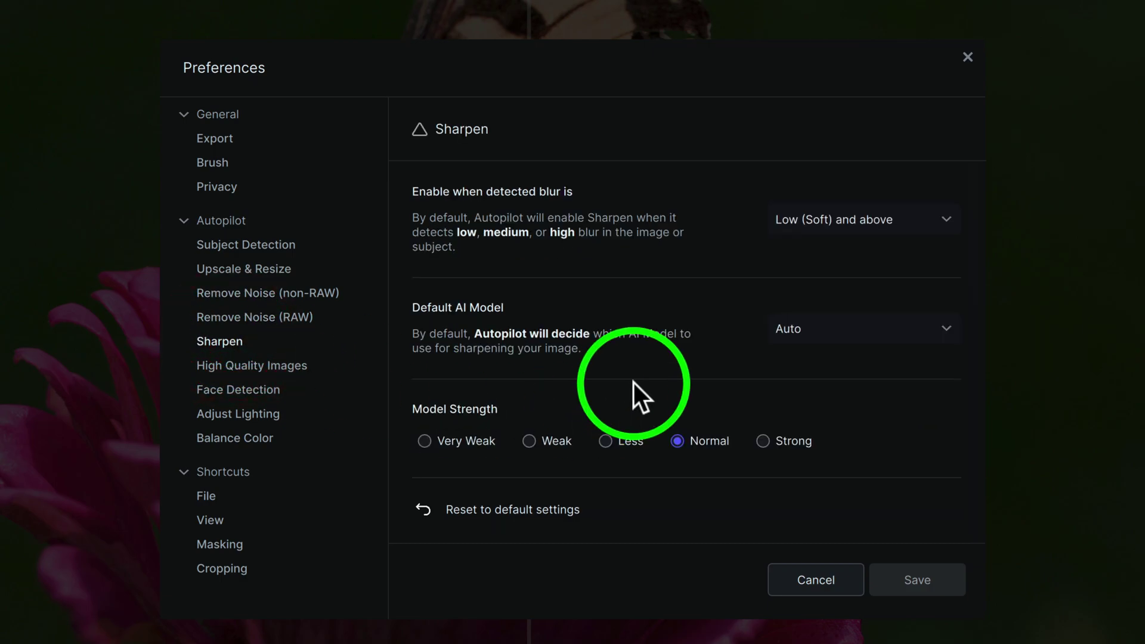
left_click(252, 394)
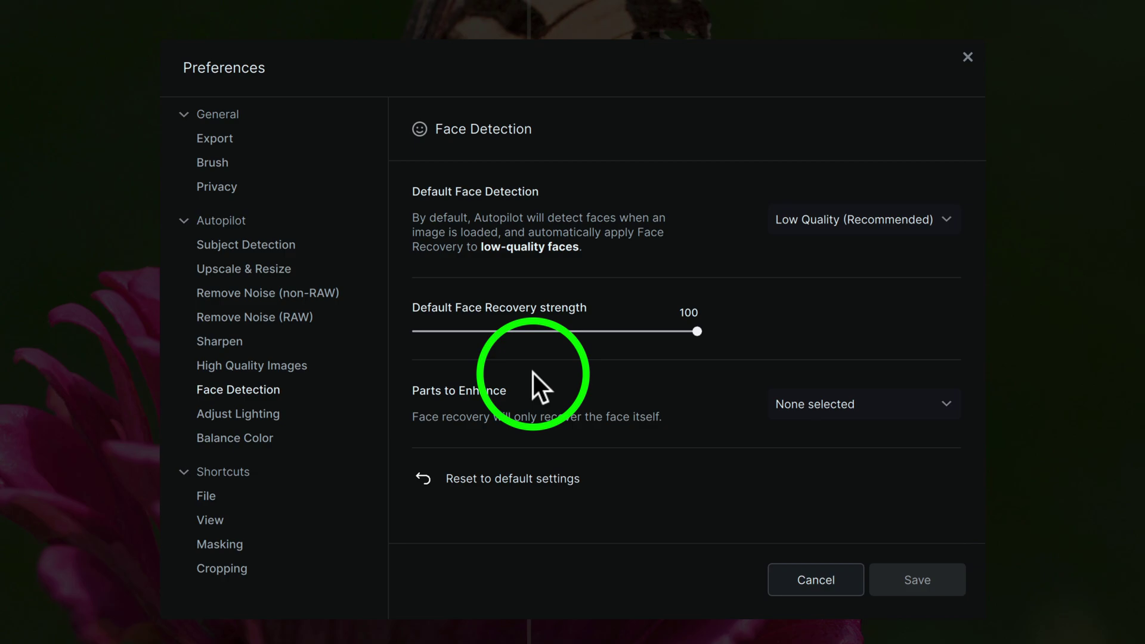
left_click(250, 417)
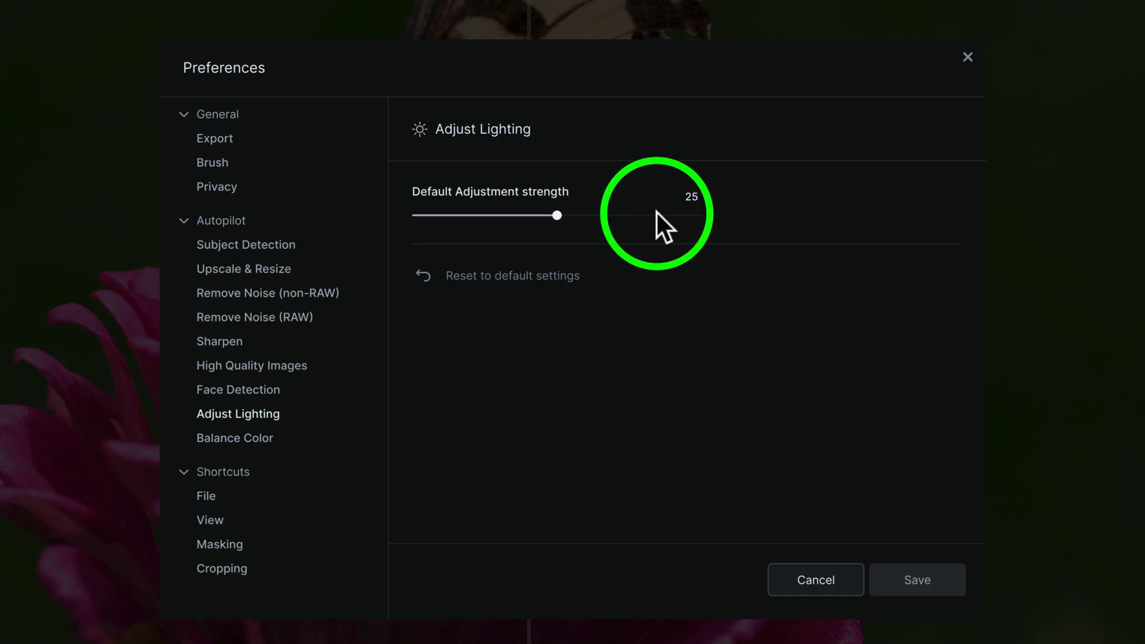
left_click(242, 456)
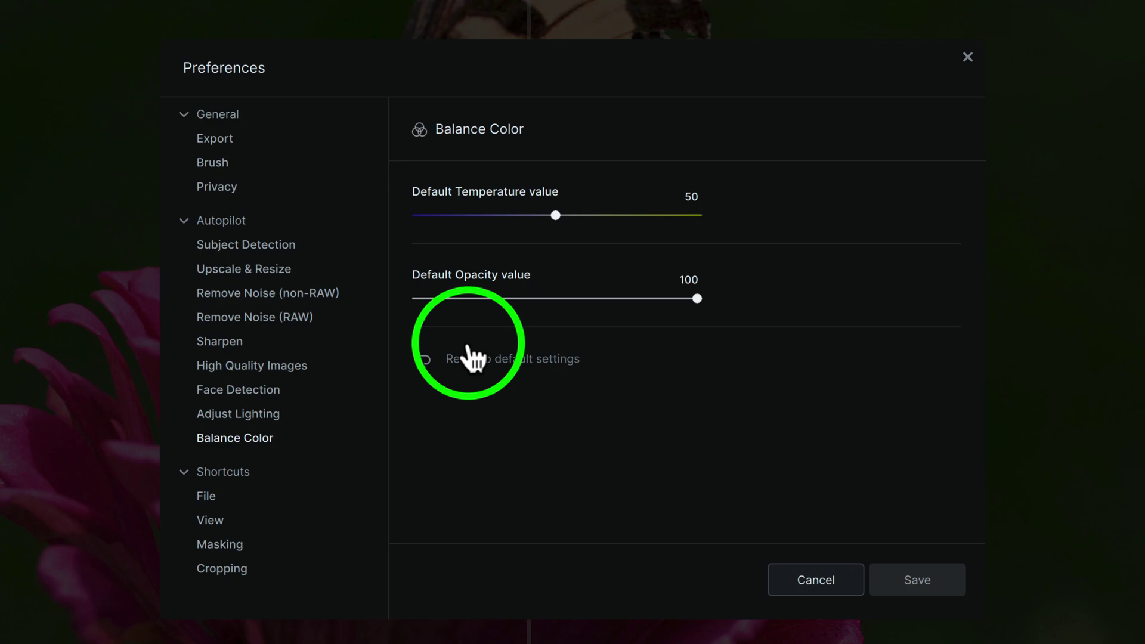
Step: Scroll through the general, File, View and Masking shortcut lists, ending on Cropping
left_click(238, 475)
scroll(514, 330, "down", 2)
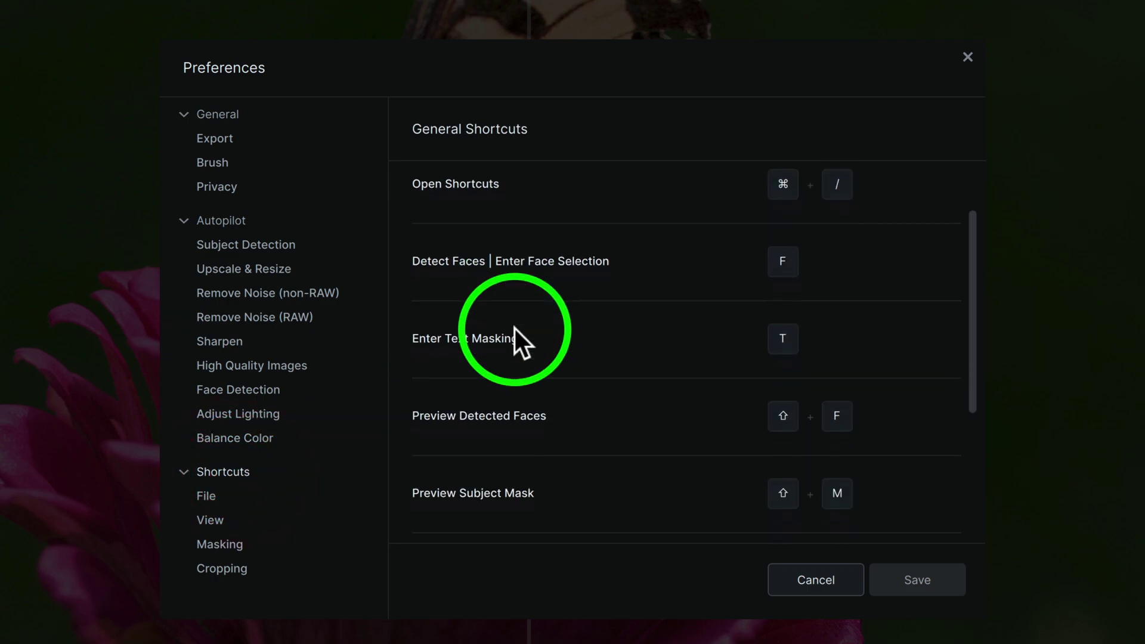
scroll(515, 328, "down", 4)
scroll(514, 328, "up", 5)
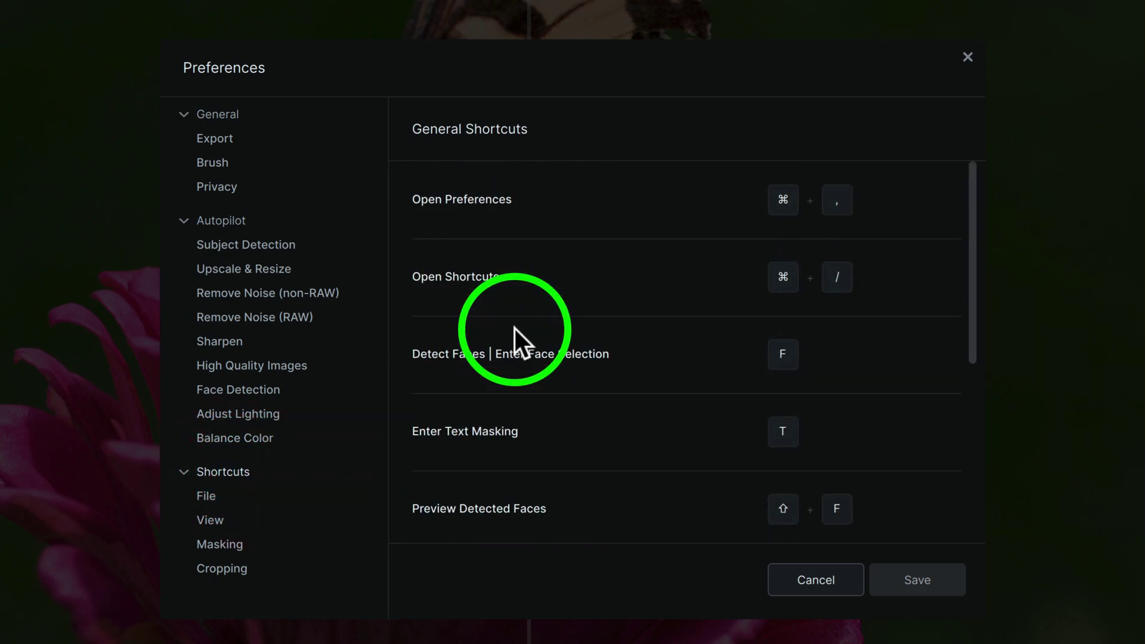
left_click(207, 497)
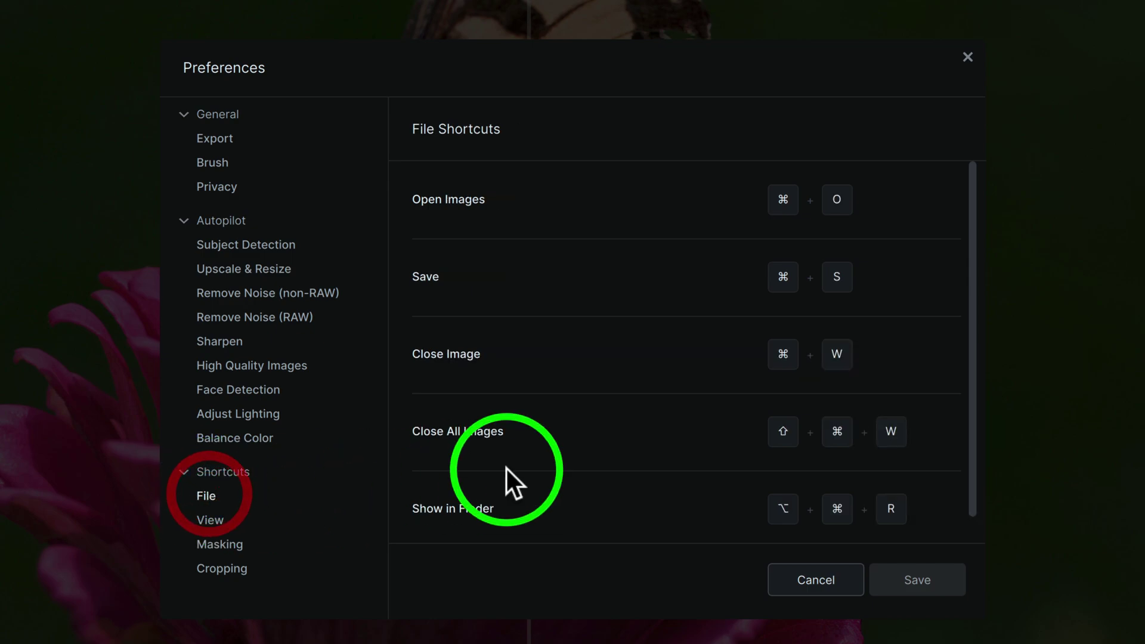
scroll(559, 466, "down", 1)
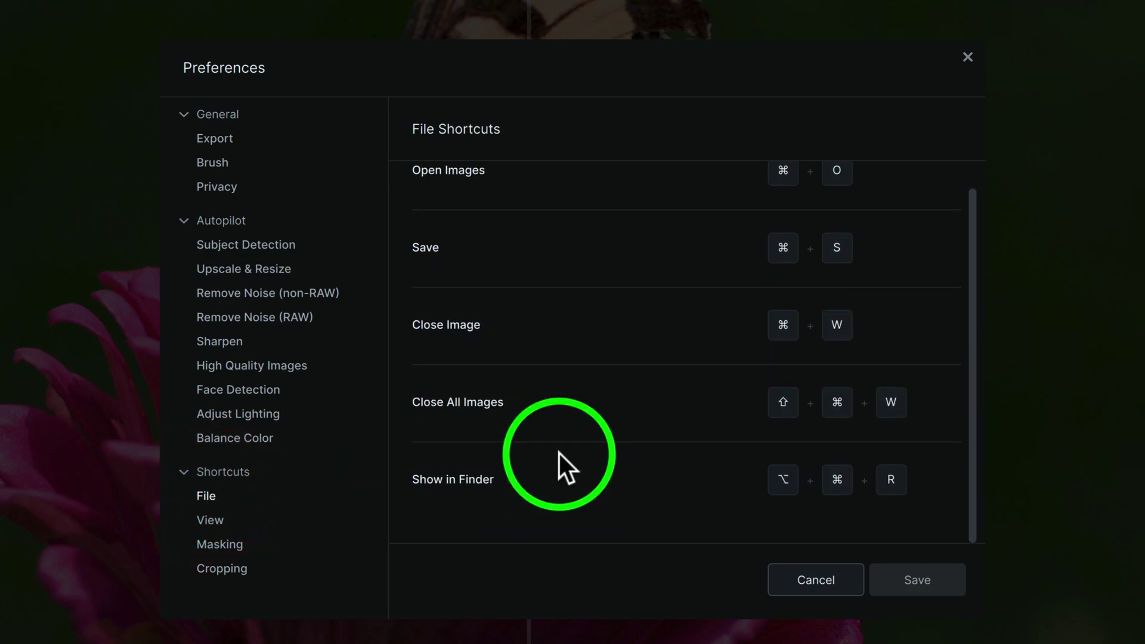
left_click(211, 521)
scroll(589, 425, "down", 5)
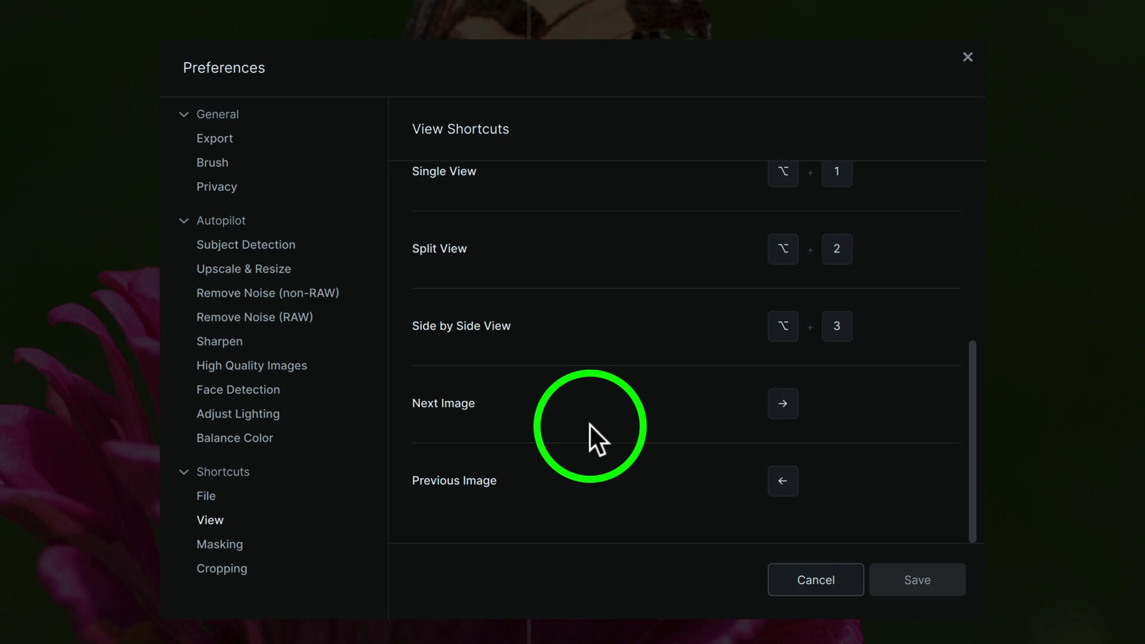
left_click(226, 545)
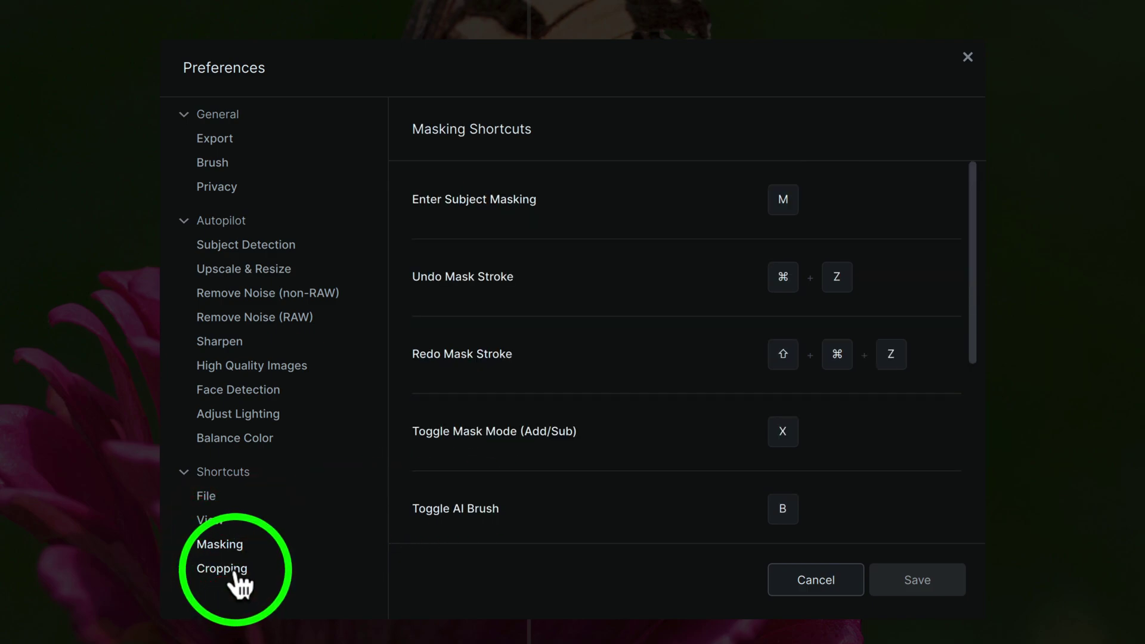
left_click(236, 571)
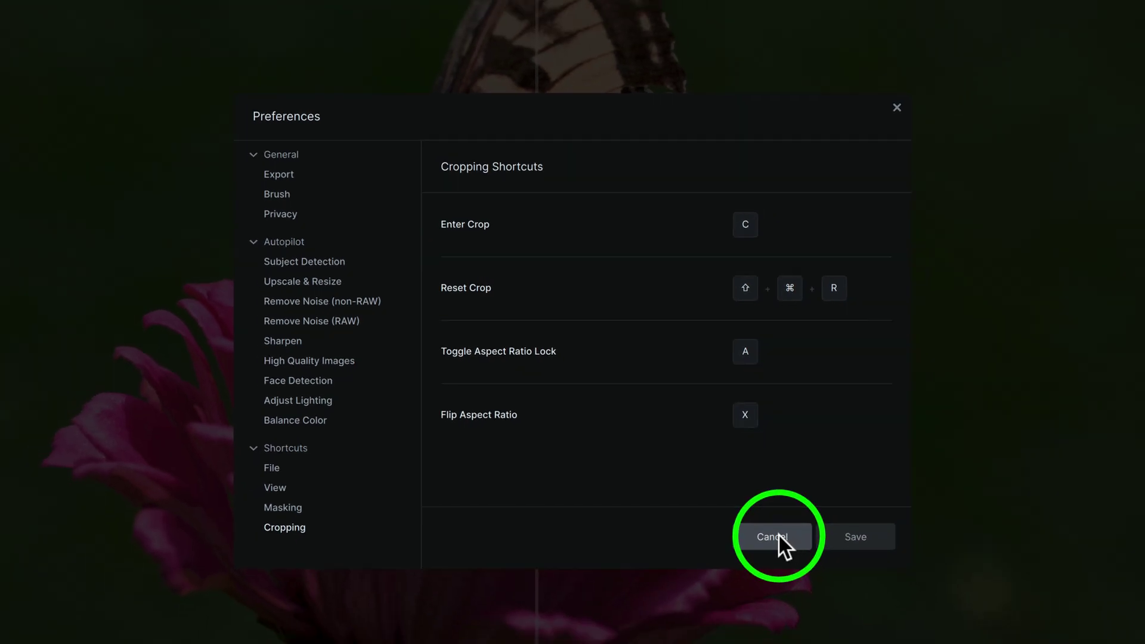
Step: Cancel Preferences and show the Autopilot overview for the updated butterfly preview
left_click(779, 535)
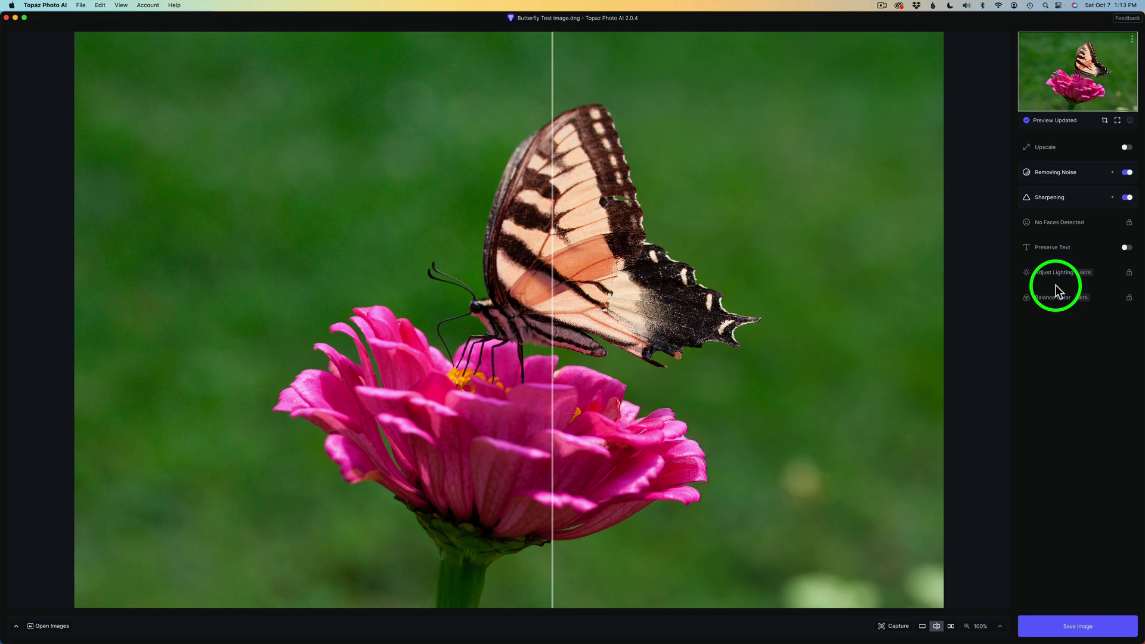
left_click(1059, 120)
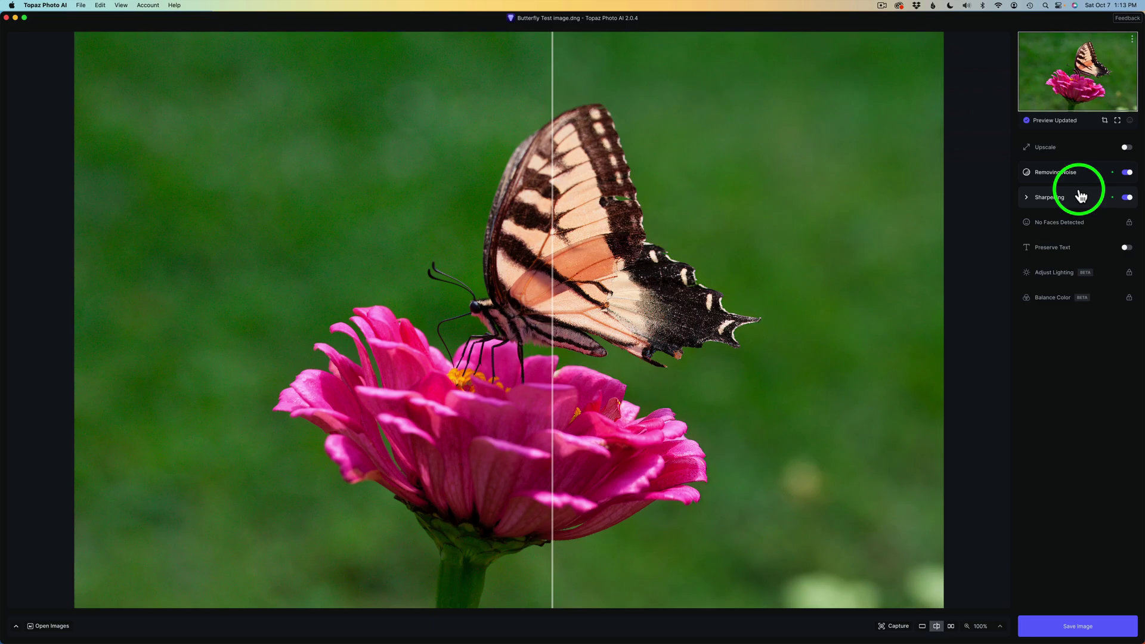
Step: Expand Sharpening to Standard v2 (Strength 74, Minor Denoise 17) and sweep the before/after divider
left_click(1048, 203)
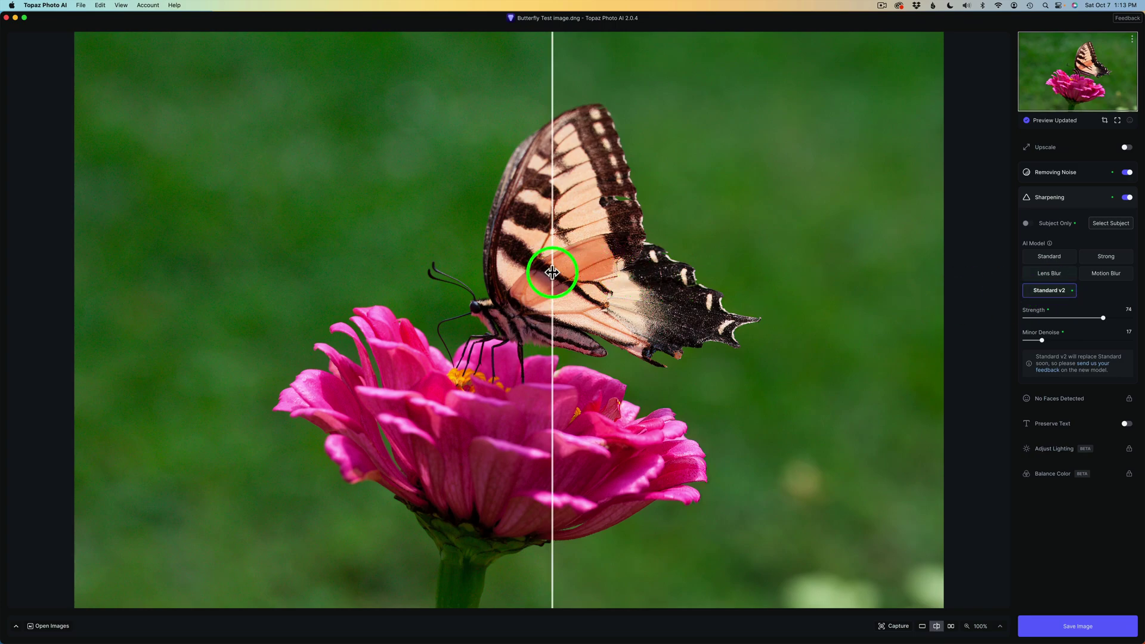
left_click_drag(551, 273, 936, 290)
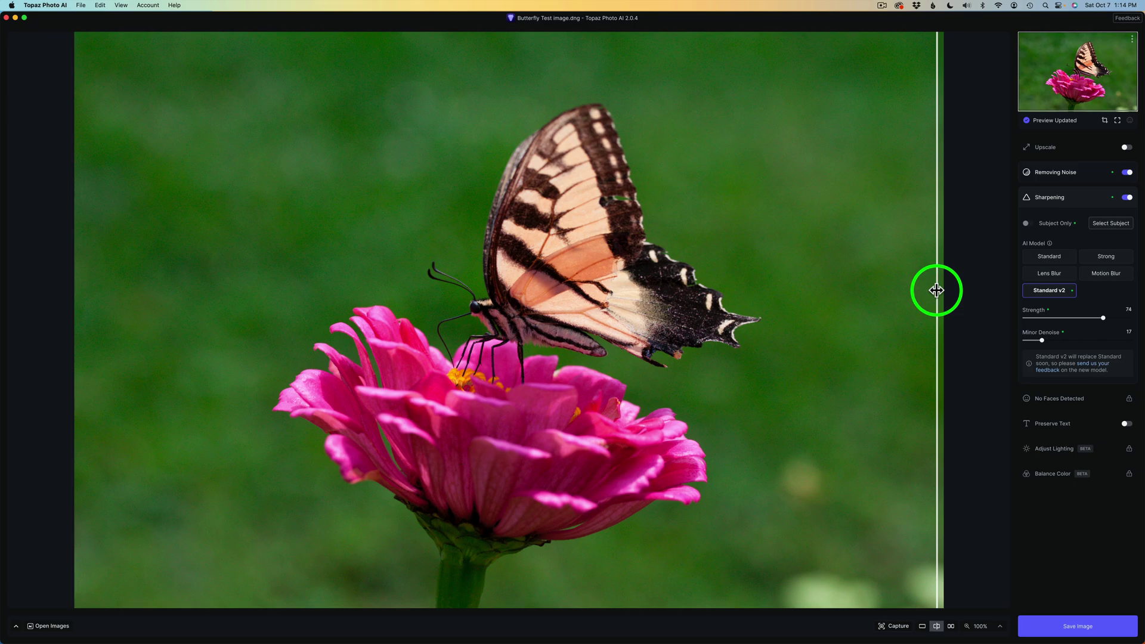
left_click_drag(930, 289, 237, 201)
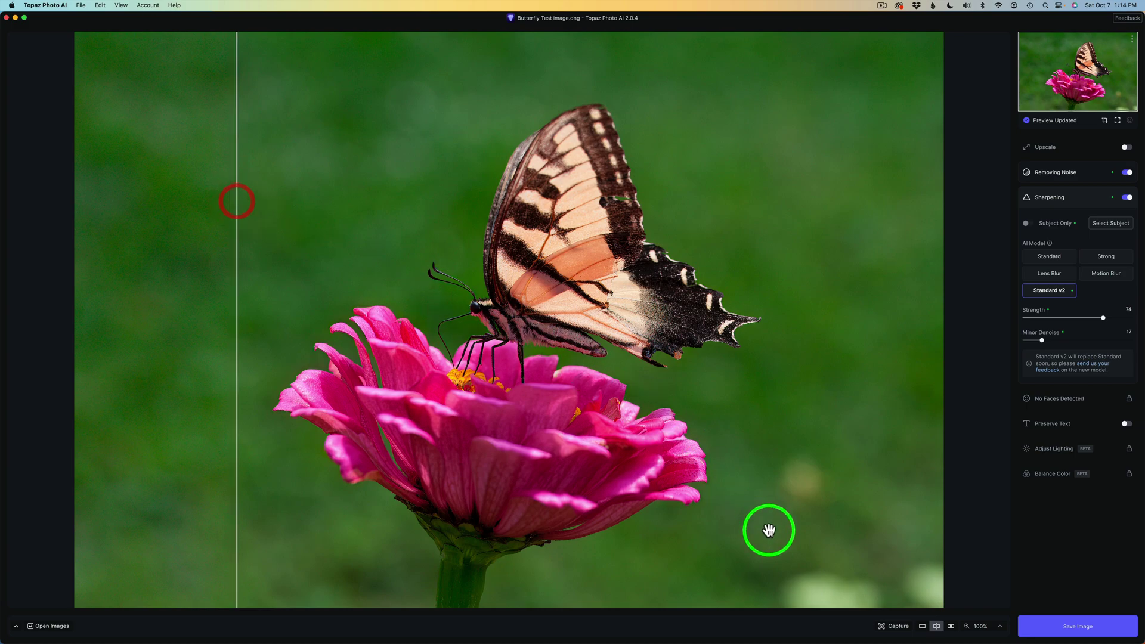
left_click(1000, 625)
left_click(972, 594)
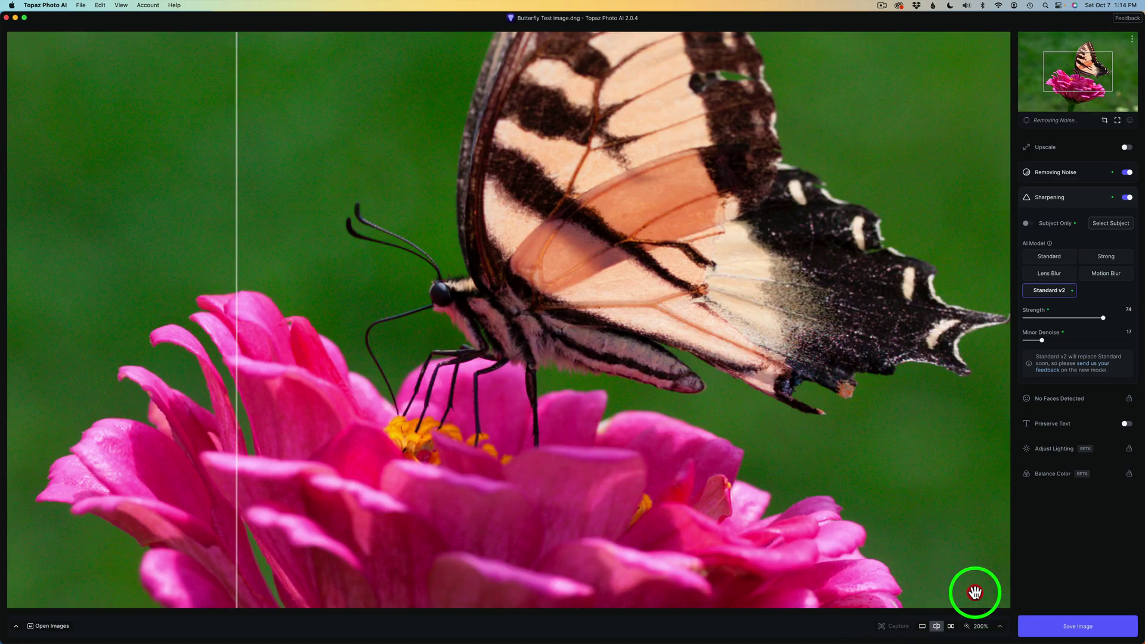
left_click_drag(238, 209, 195, 156)
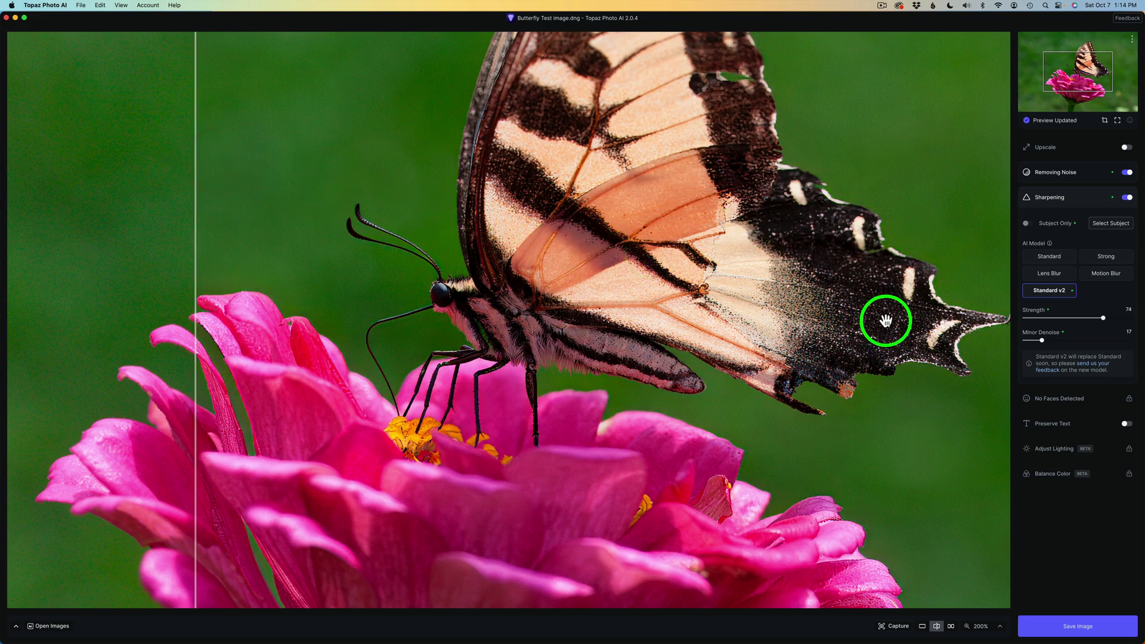
left_click(1002, 632)
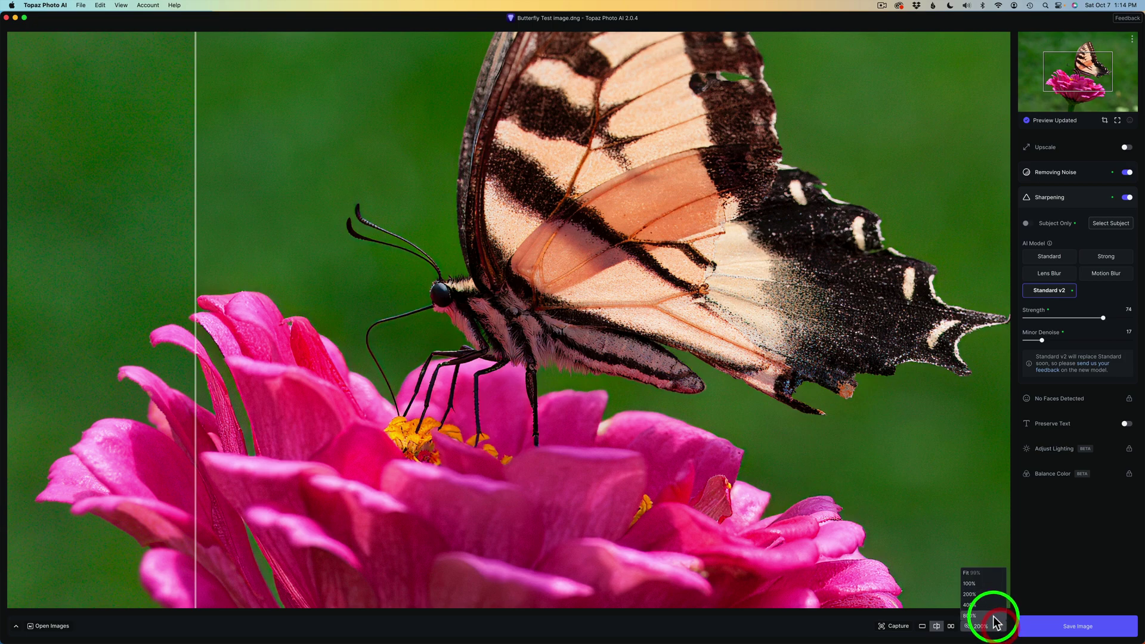
left_click(970, 584)
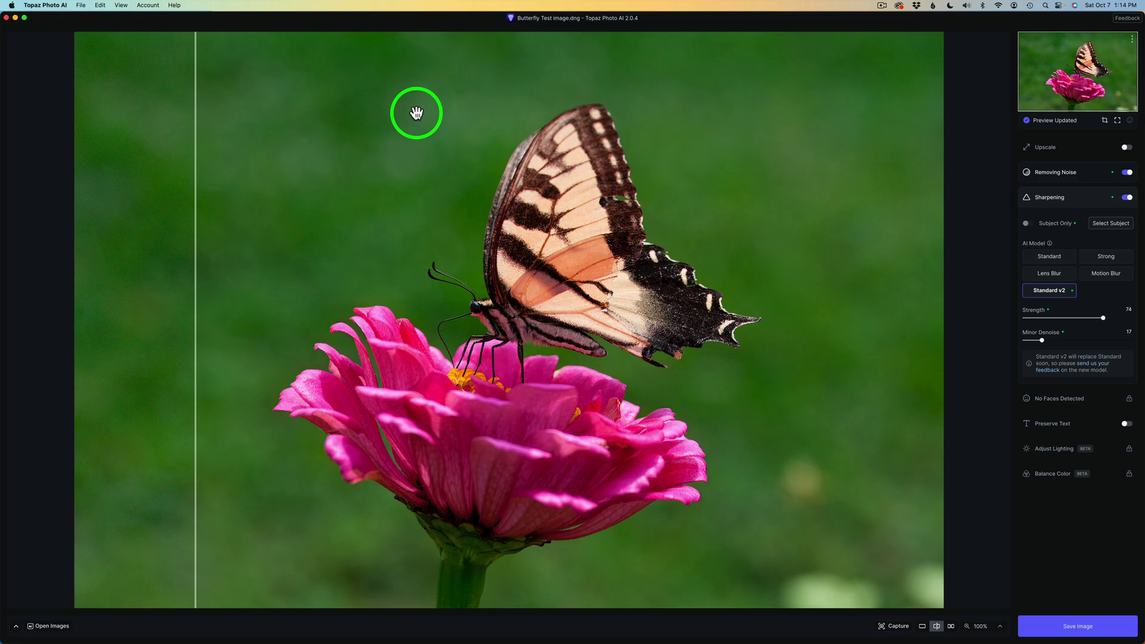
Step: Disable Enable Hot Pixel Correction in the Remove Noise (RAW) preferences and save
left_click(45, 6)
left_click(63, 33)
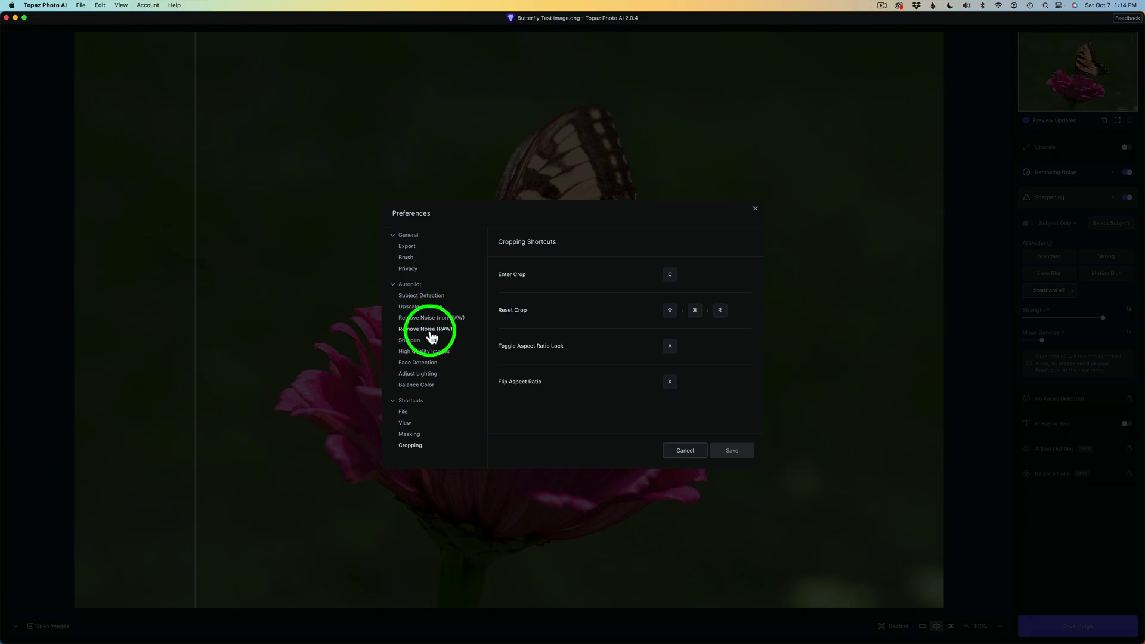
left_click(431, 334)
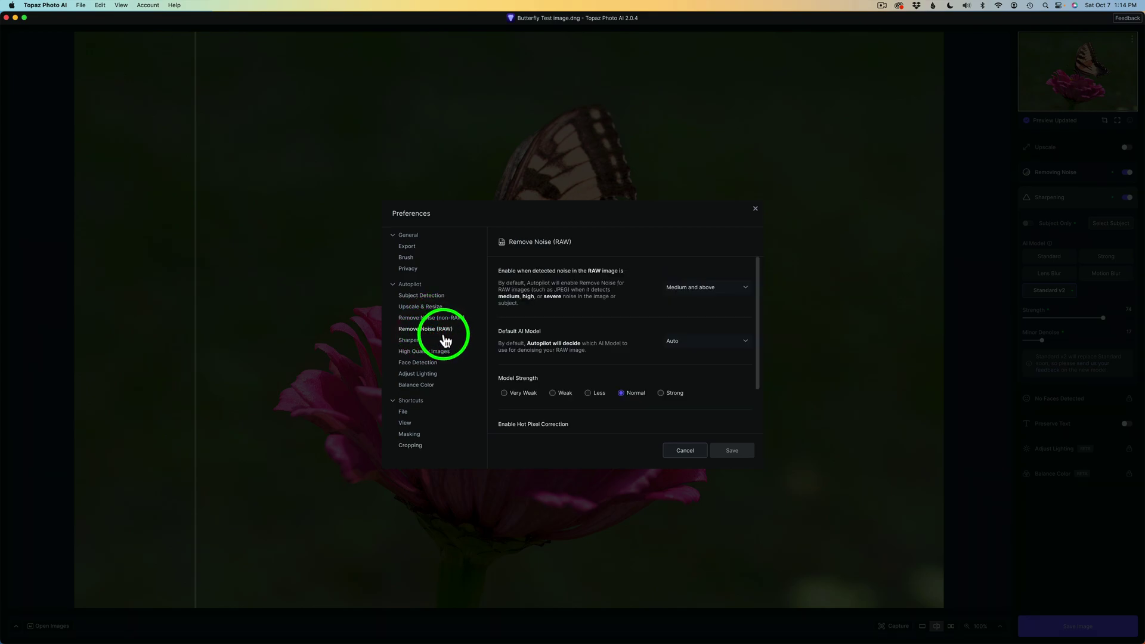
scroll(623, 384, "down", 3)
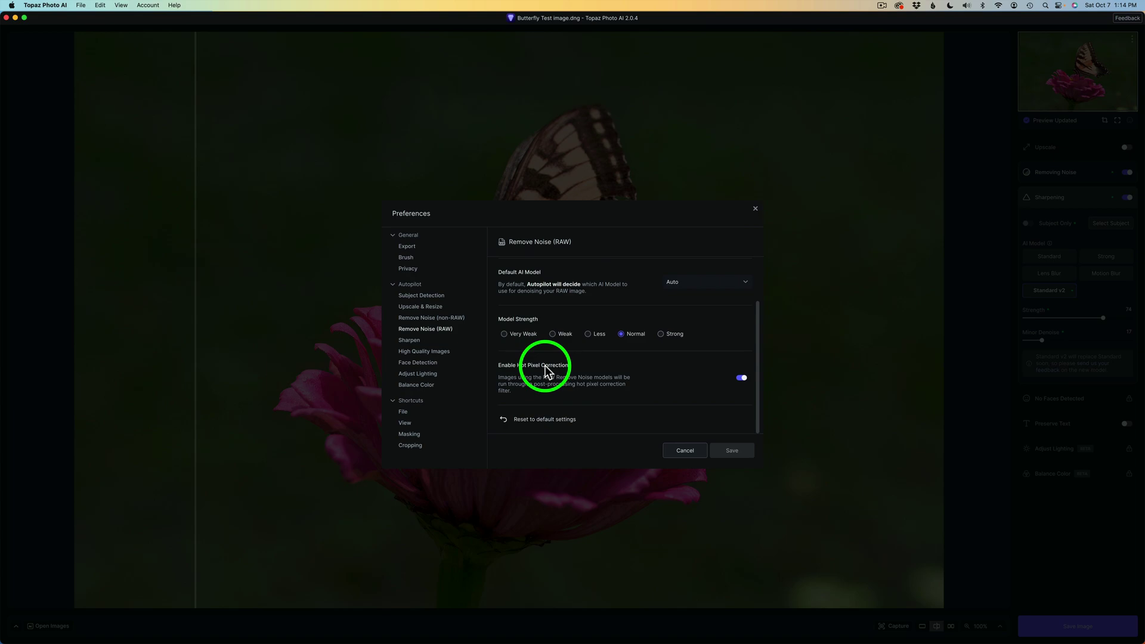
left_click(741, 378)
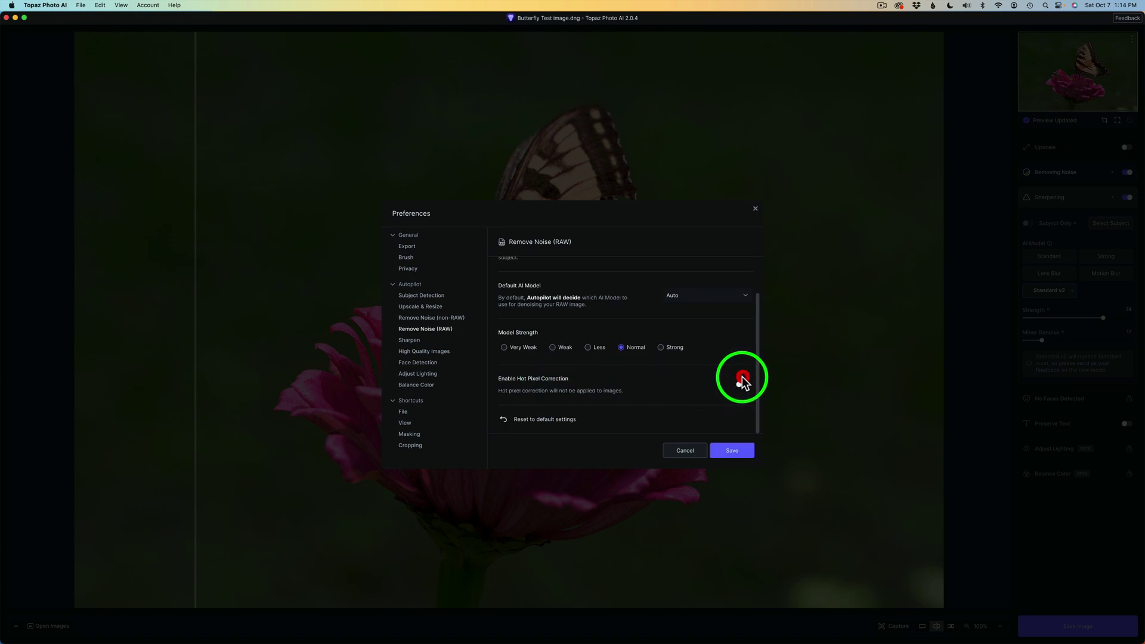
left_click(740, 449)
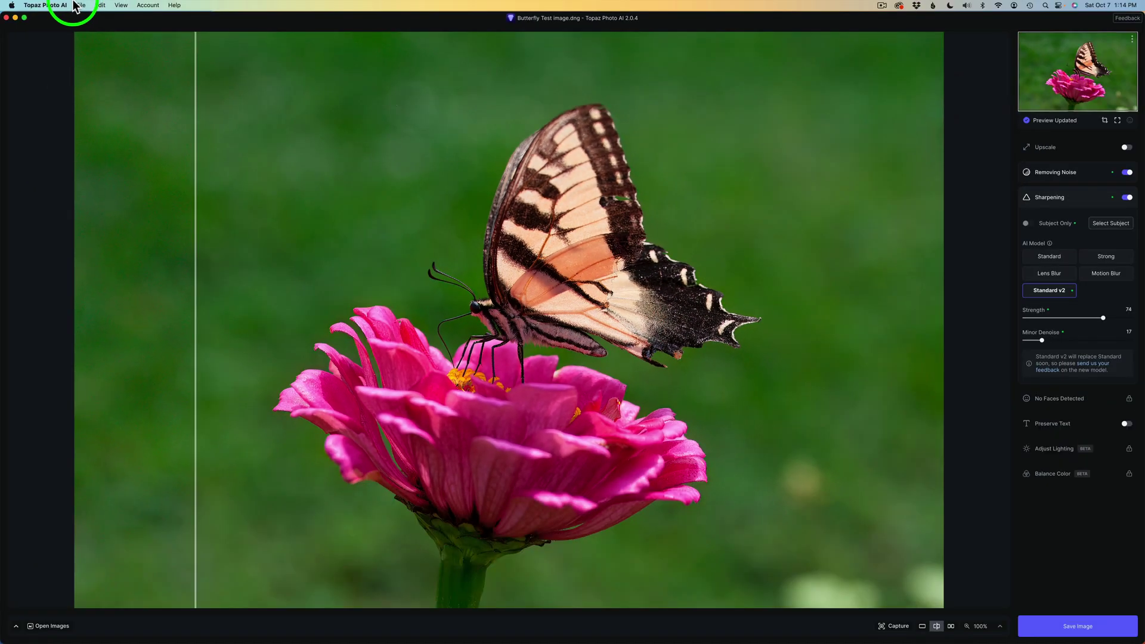
Step: Re-enable Hot Pixel Correction in the Remove Noise (RAW) preferences and save, reprocessing the butterfly photo
left_click(47, 6)
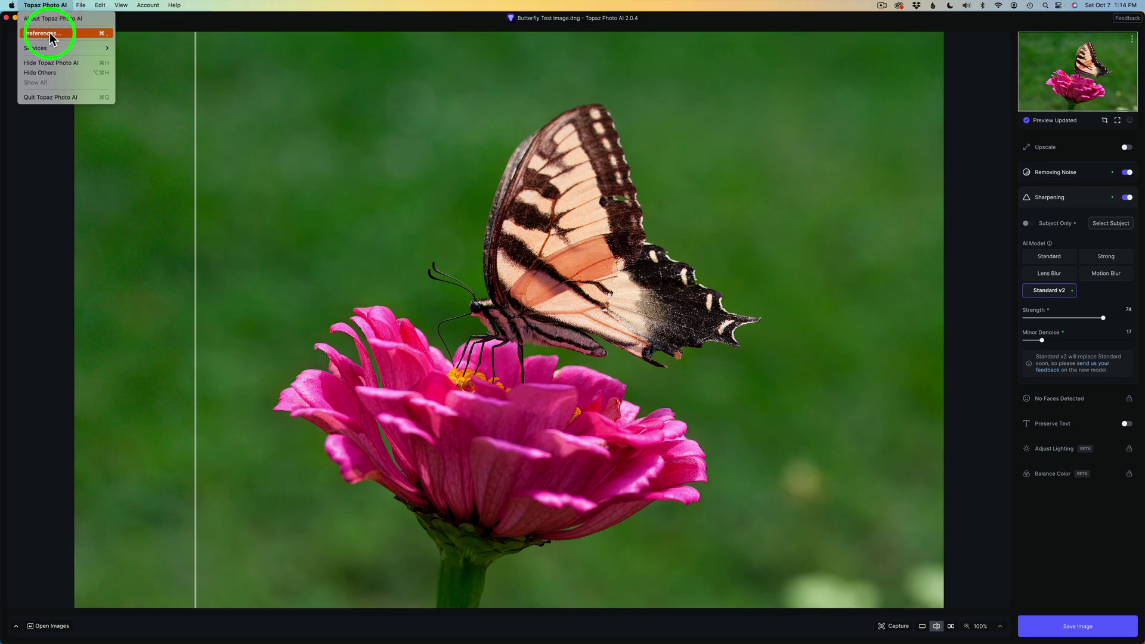
left_click(49, 33)
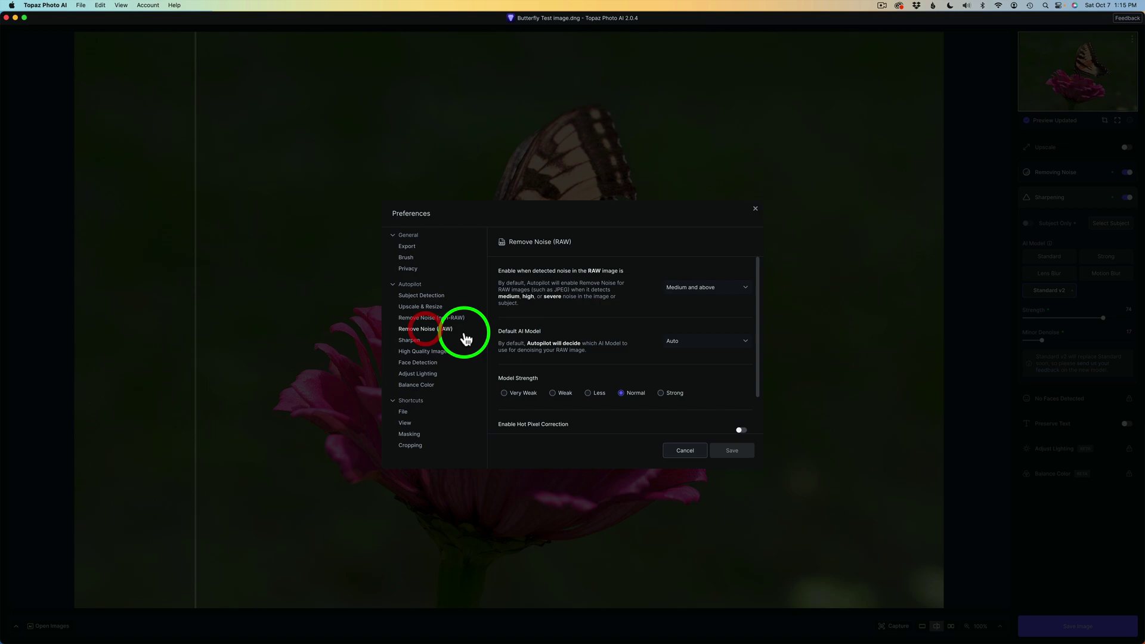
scroll(567, 385, "down", 3)
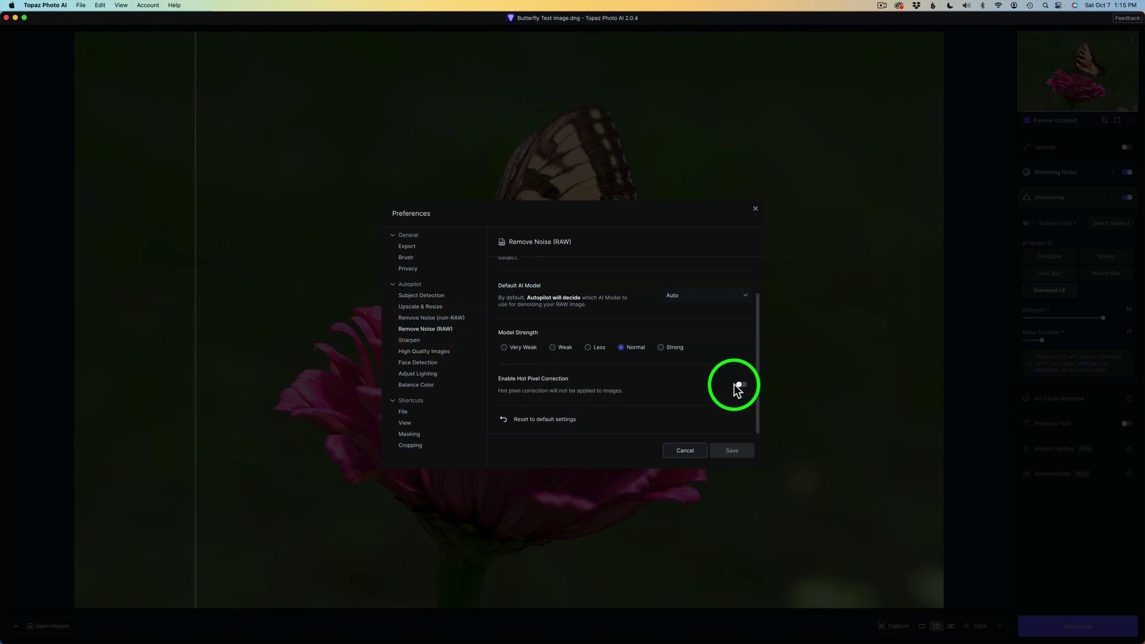
left_click(742, 385)
left_click(738, 452)
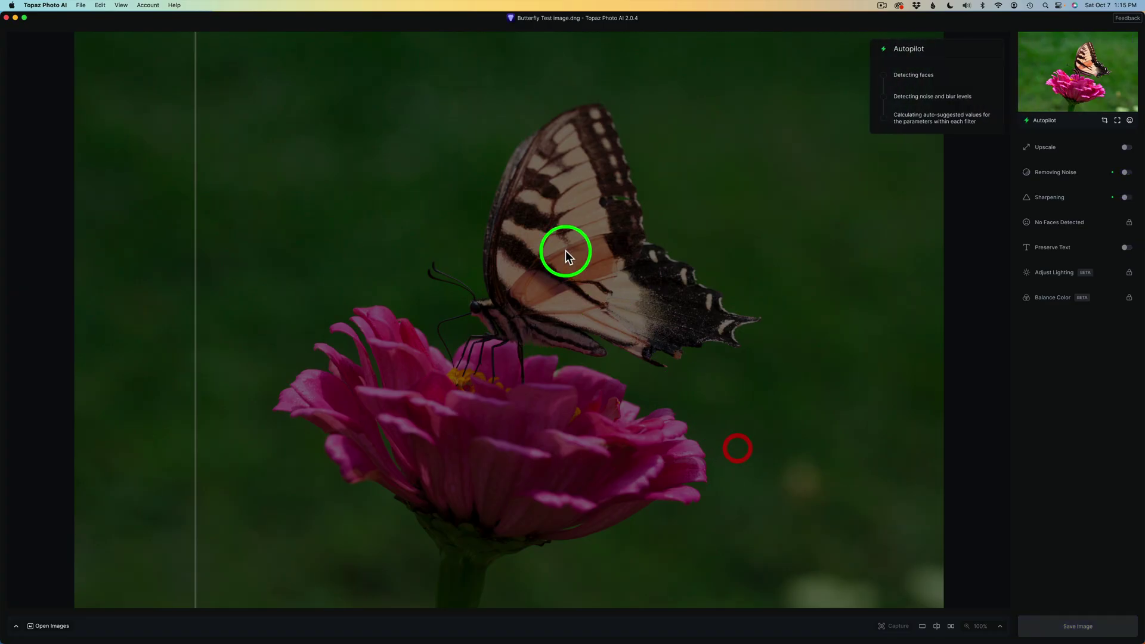